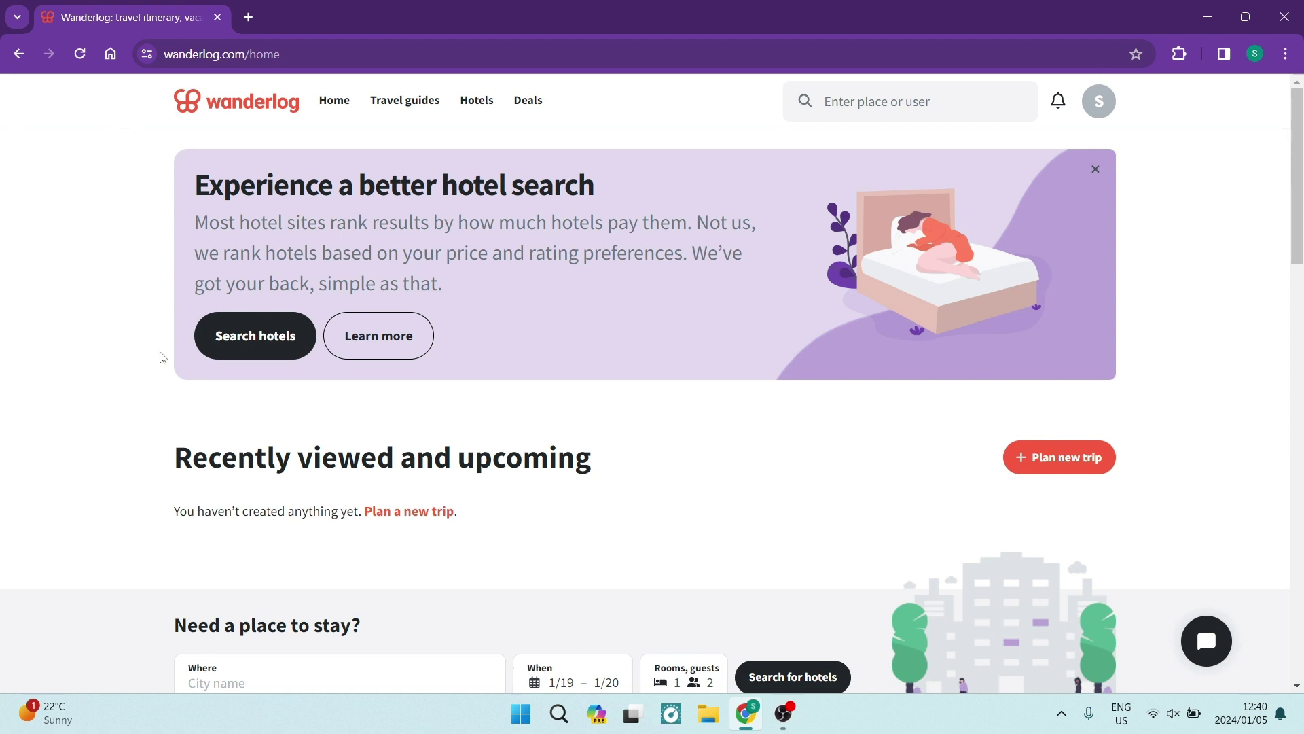
scroll(357, 378, "down", 1)
scroll(459, 408, "down", 2)
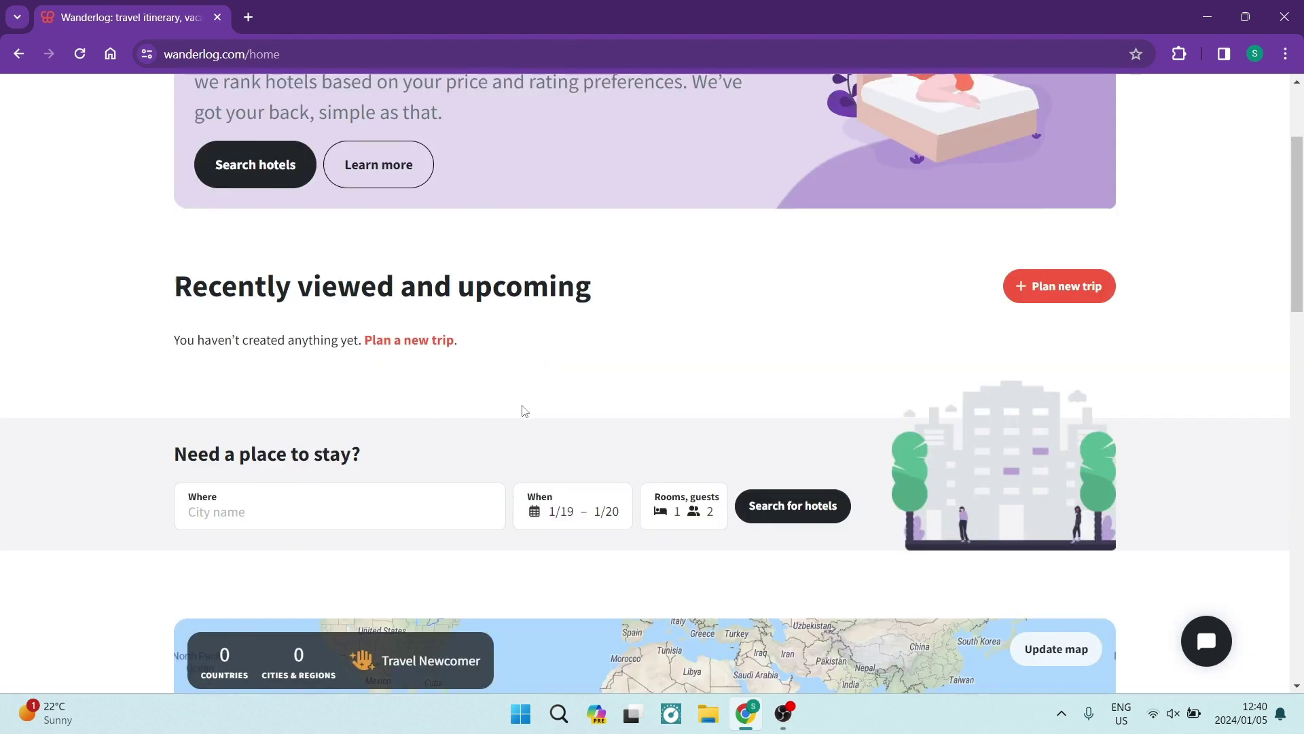
scroll(509, 408, "down", 1)
scroll(517, 395, "down", 1)
scroll(516, 395, "down", 1)
scroll(254, 347, "up", 5)
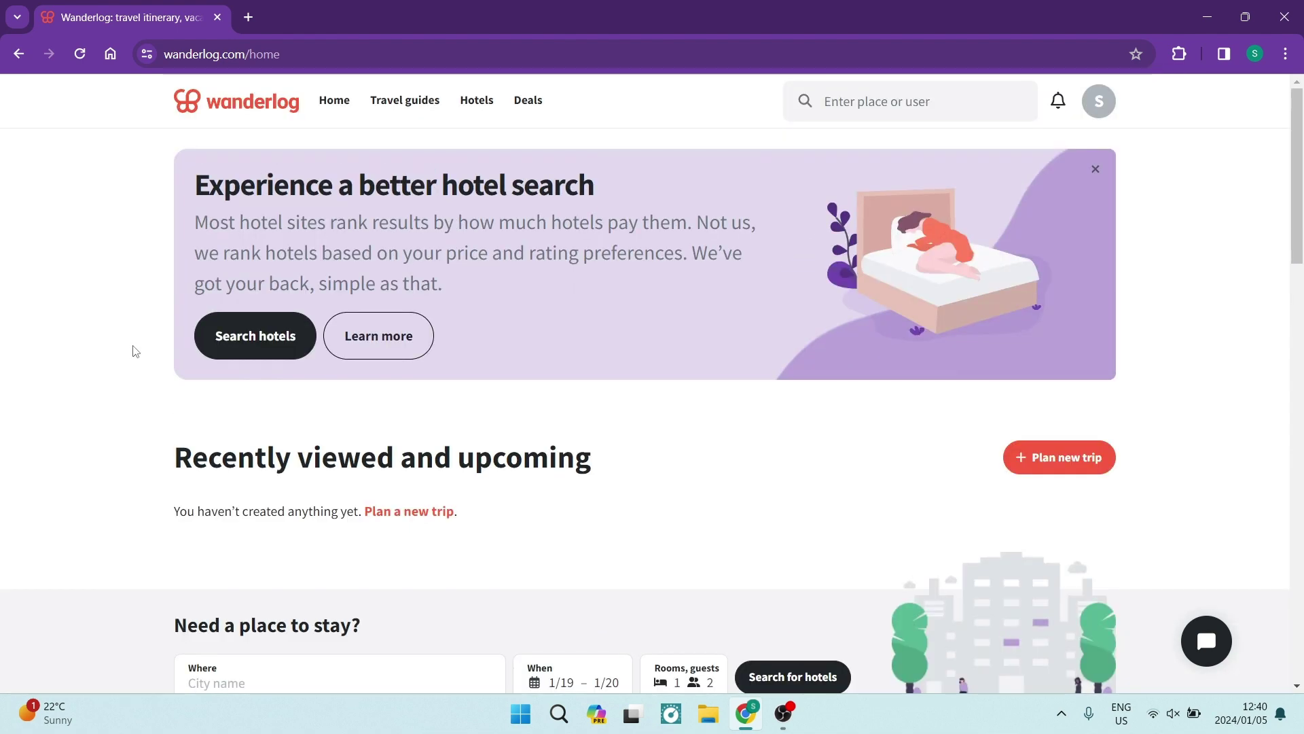
scroll(133, 350, "down", 3)
scroll(127, 352, "down", 1)
scroll(117, 352, "down", 1)
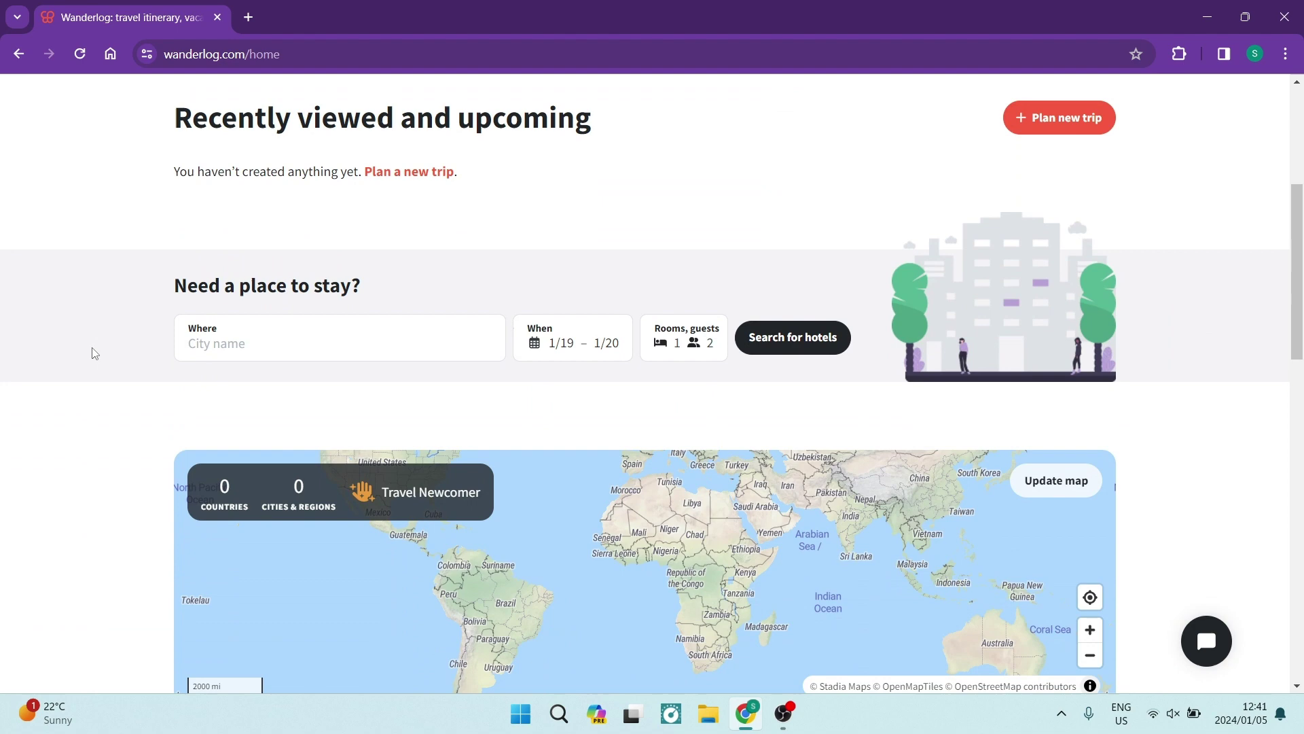
scroll(87, 377, "down", 2)
scroll(83, 394, "down", 1)
scroll(83, 394, "up", 6)
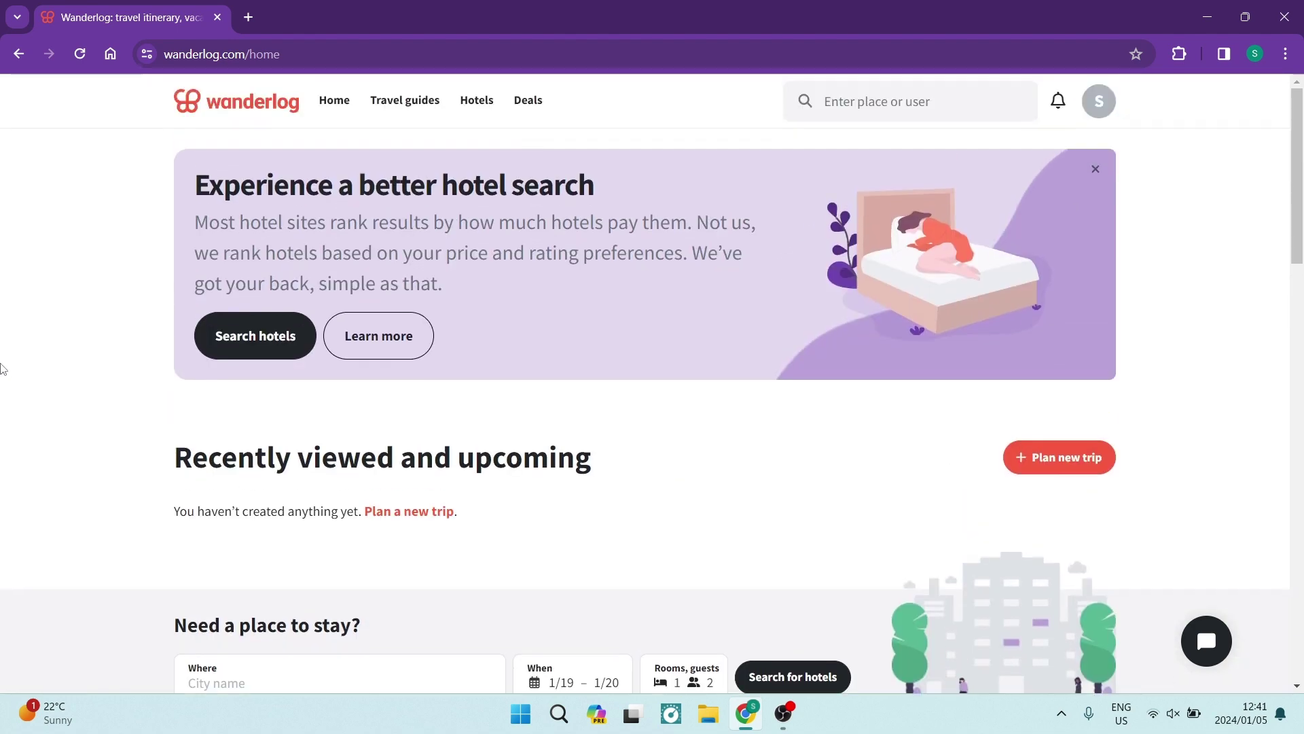
Step: Begin a new trip plan, searching 'germany' and choosing Hamburg as the destination
left_click(1045, 459)
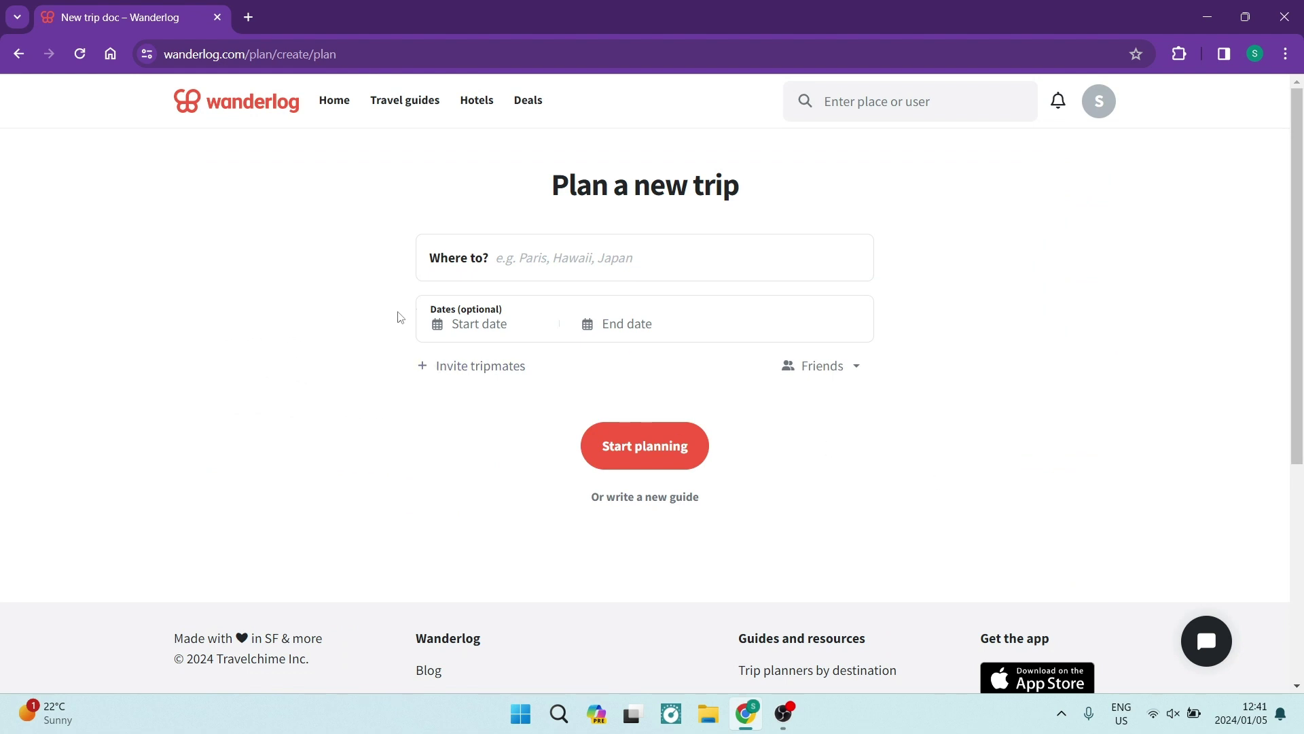
left_click(550, 262)
type("germ")
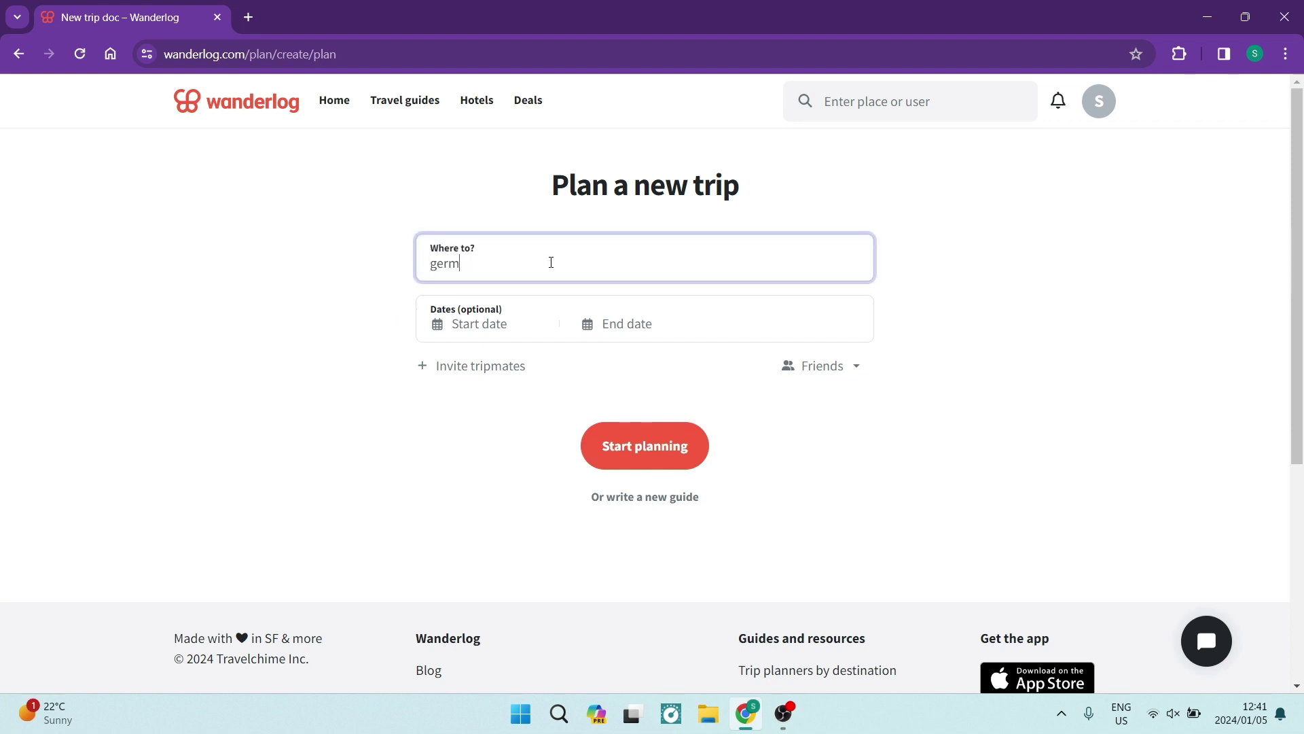
type("any")
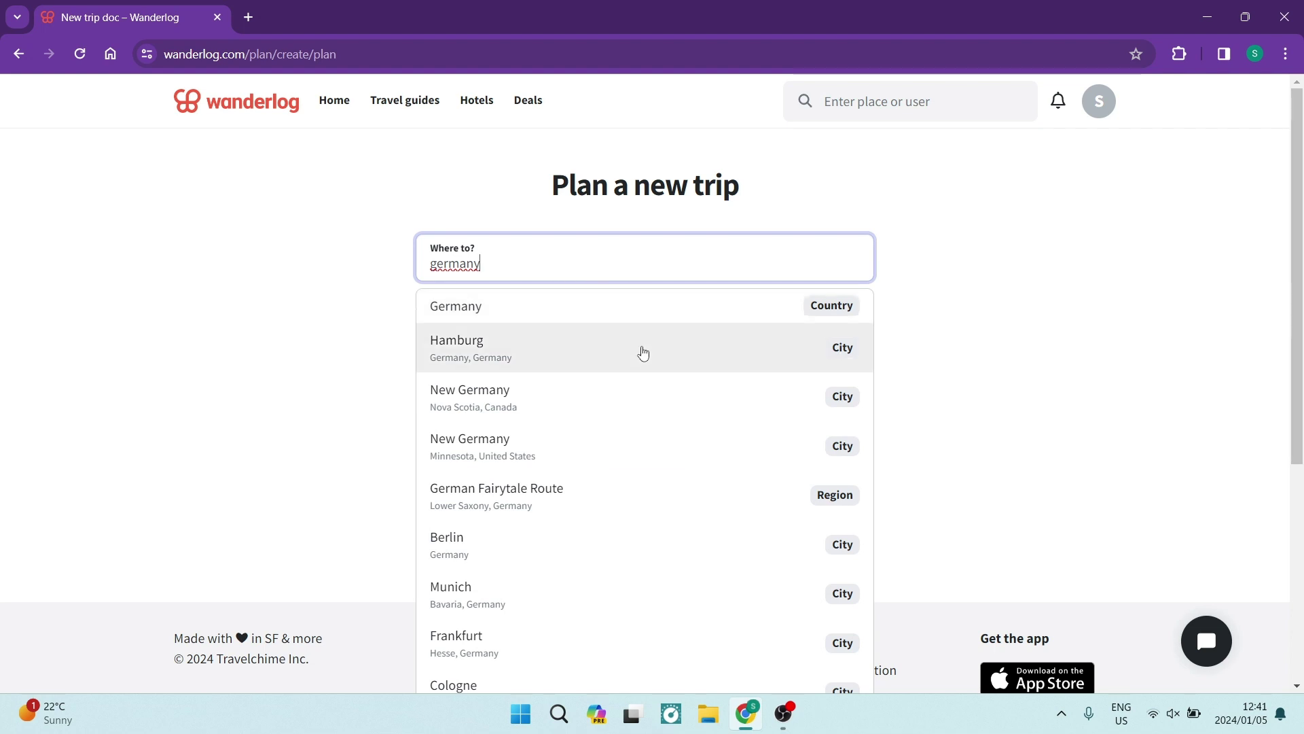
left_click(643, 353)
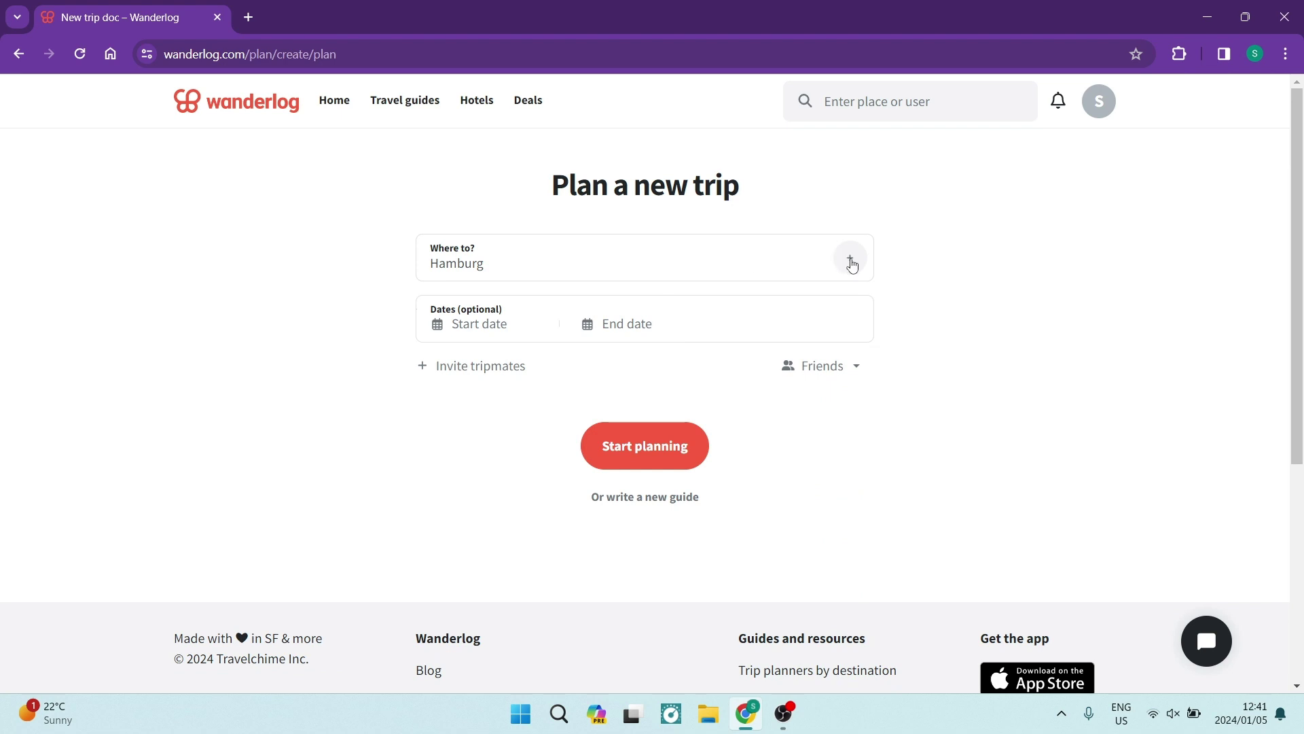
Step: Set trip dates January 13 to February 4 and reveal the tripmate invite field
left_click(492, 324)
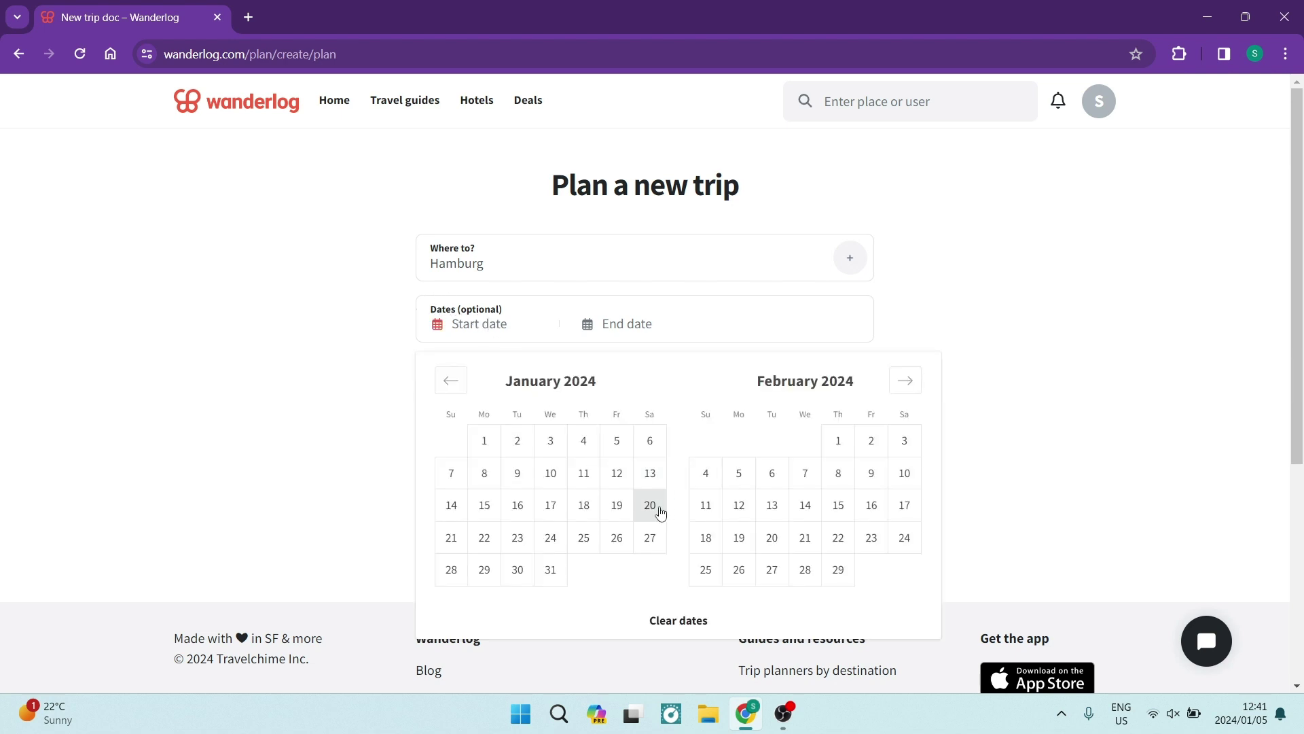
left_click(650, 476)
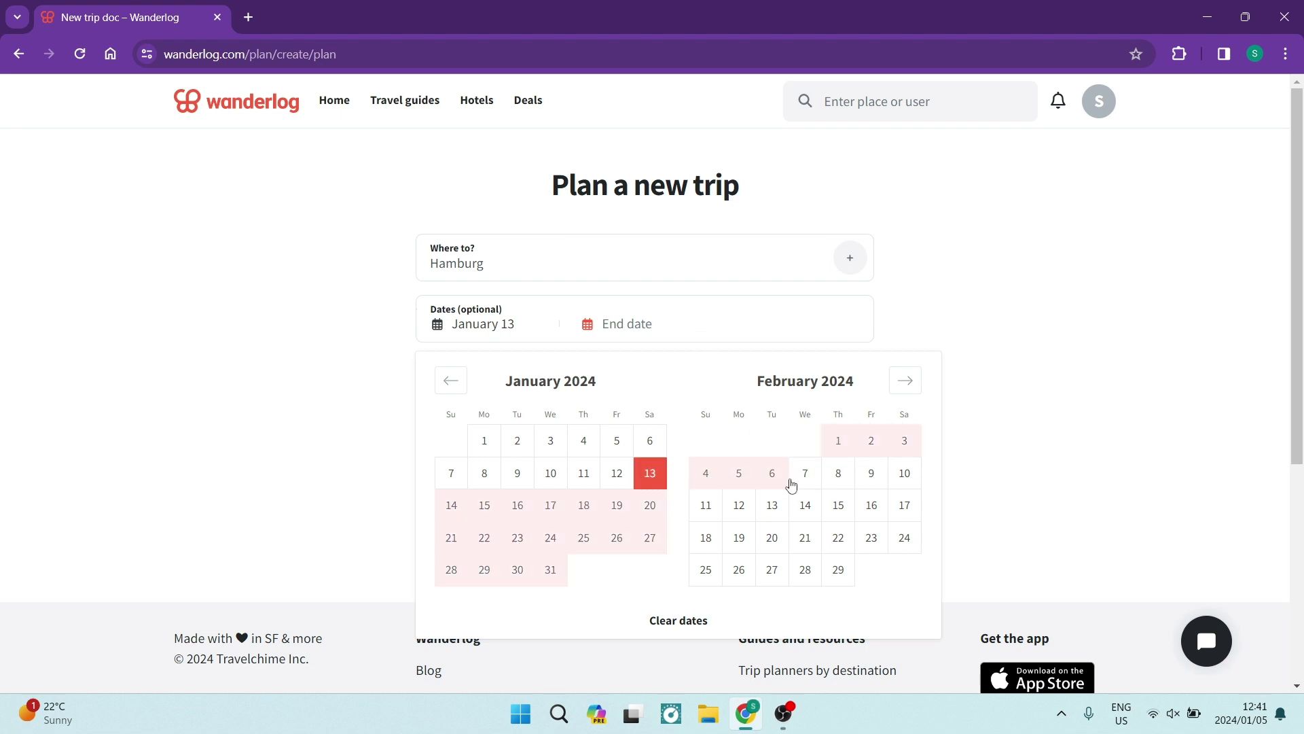
left_click(706, 473)
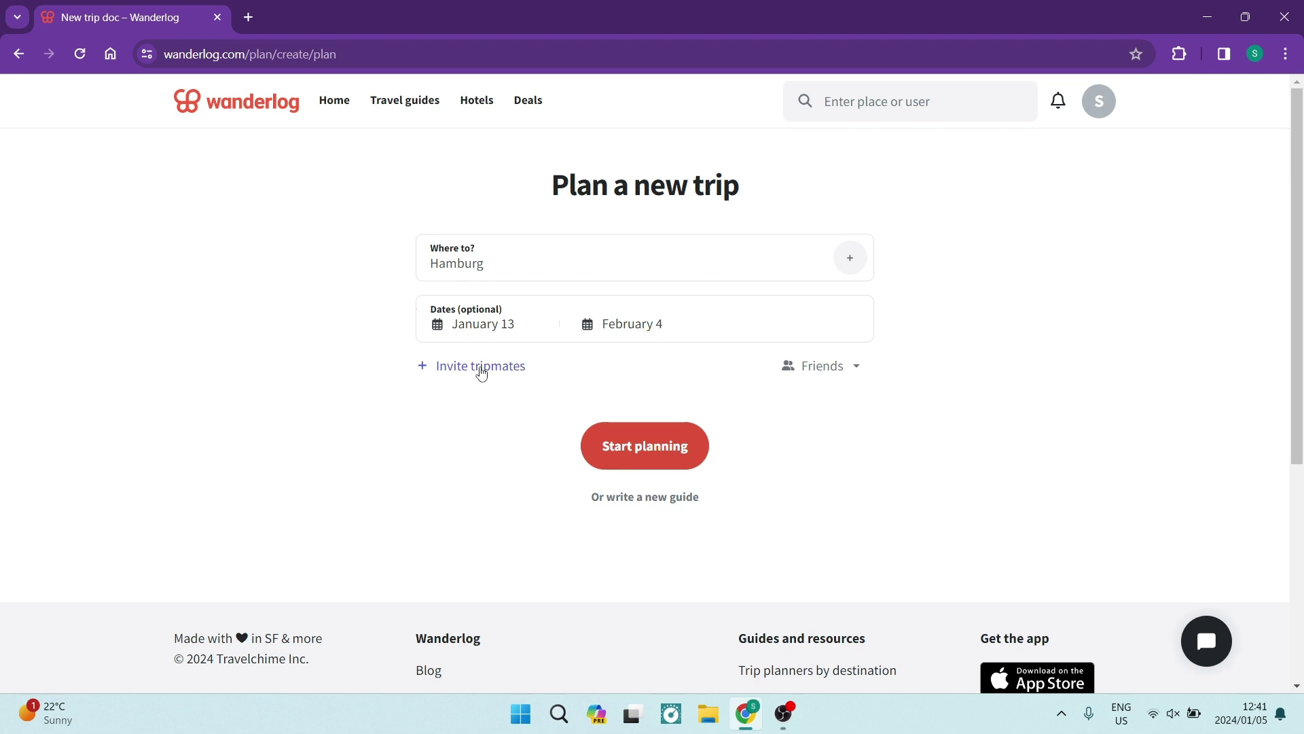
left_click(481, 371)
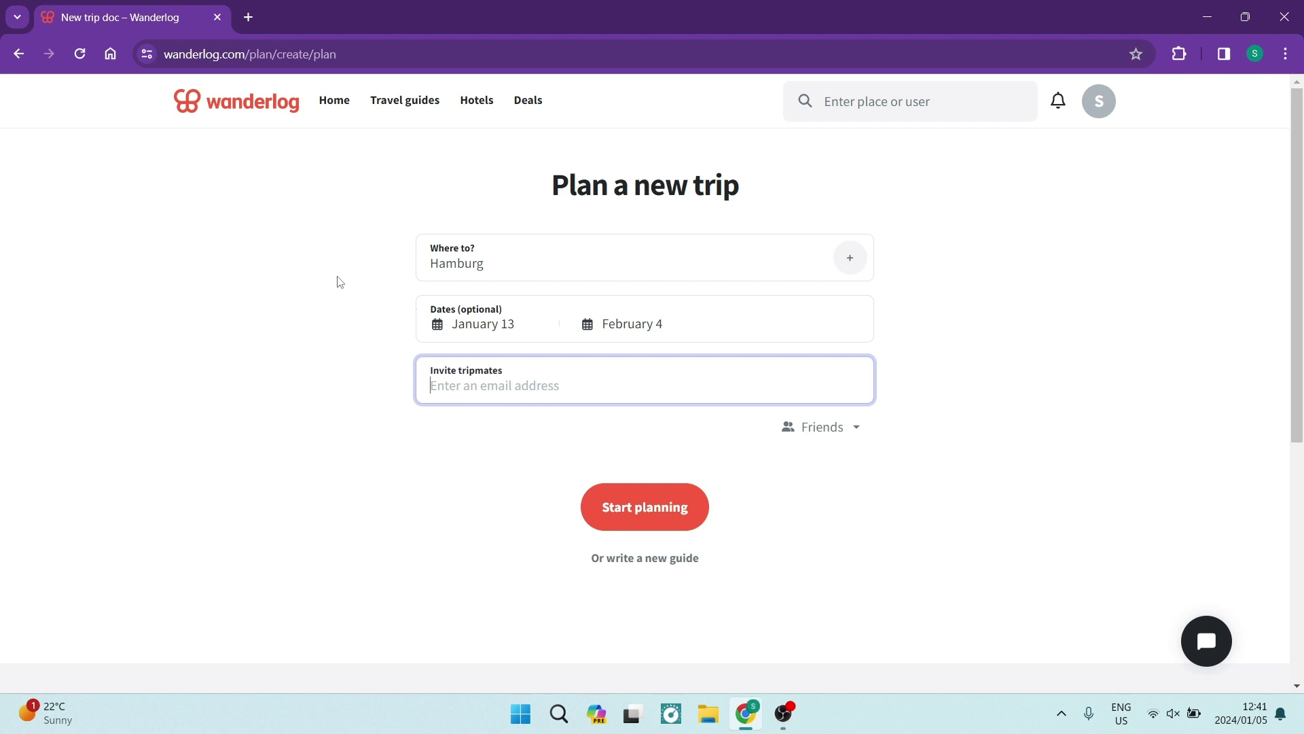
Step: Create the trip, skipping tripmate invites and continuing without importing a plan
left_click(668, 508)
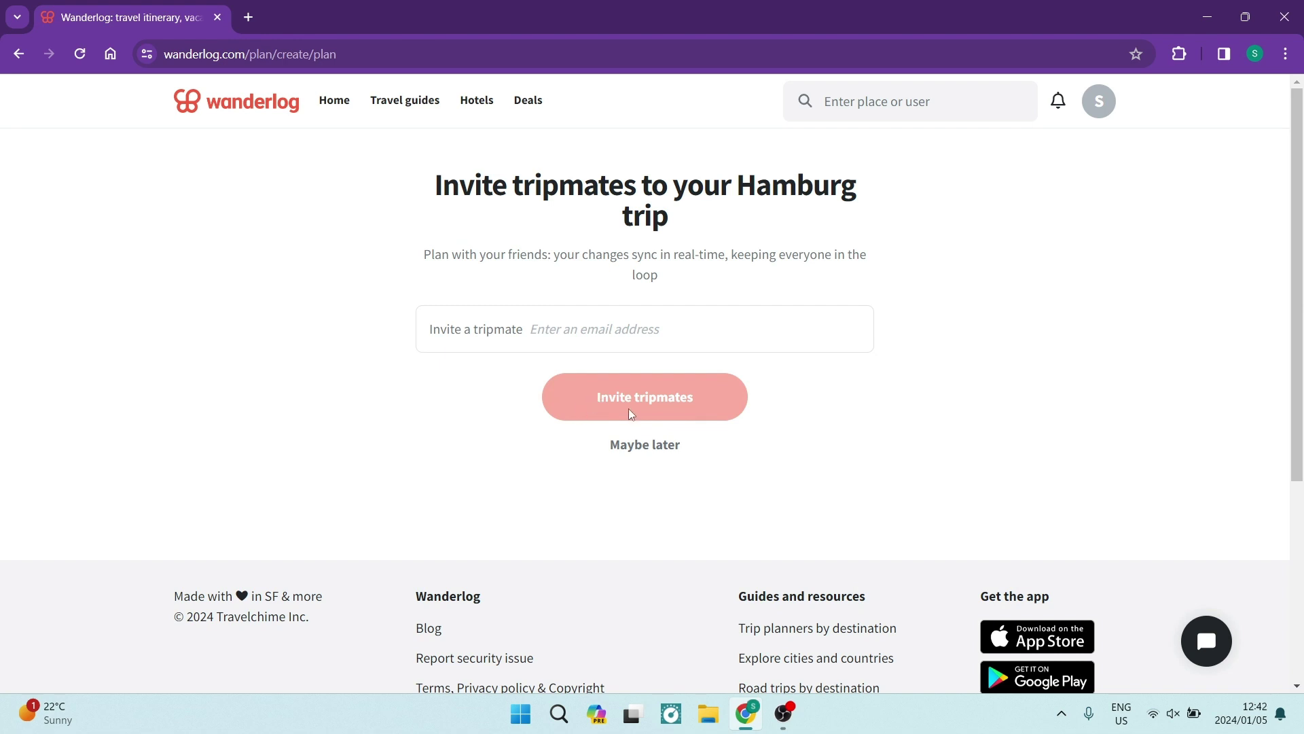
left_click(644, 445)
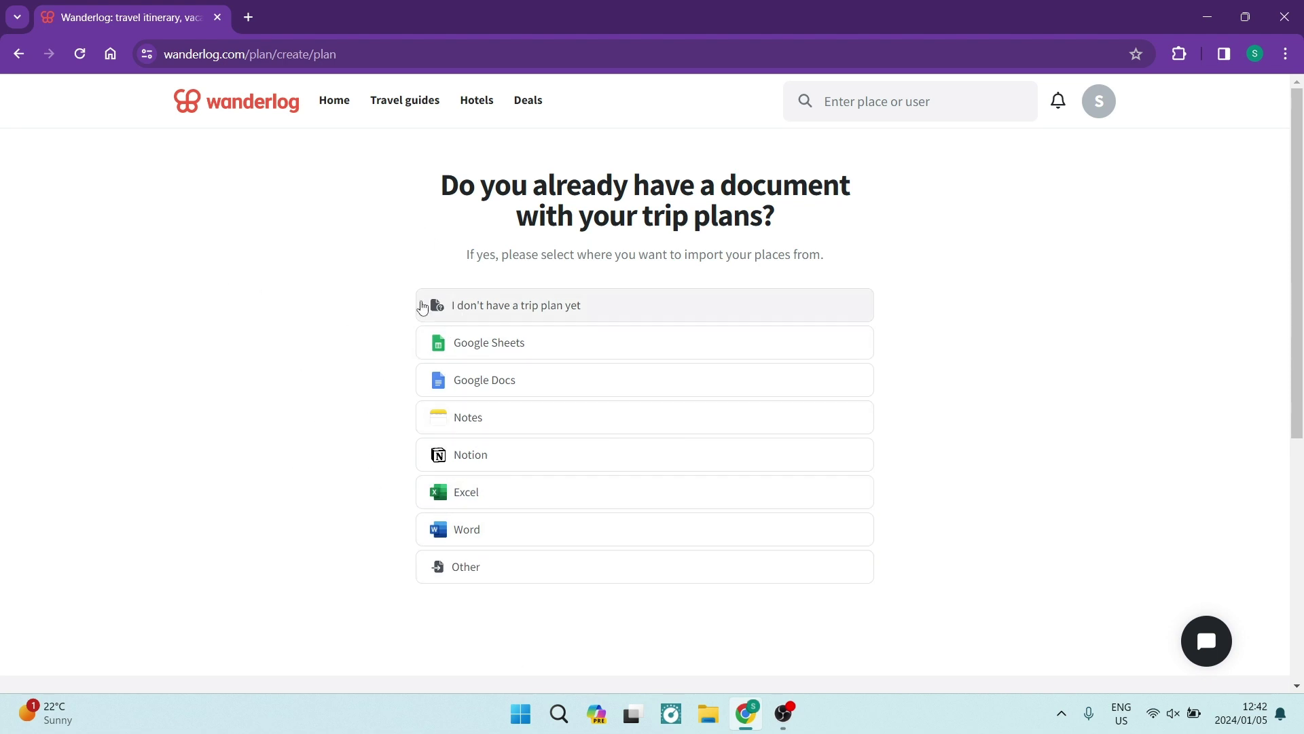
left_click(501, 318)
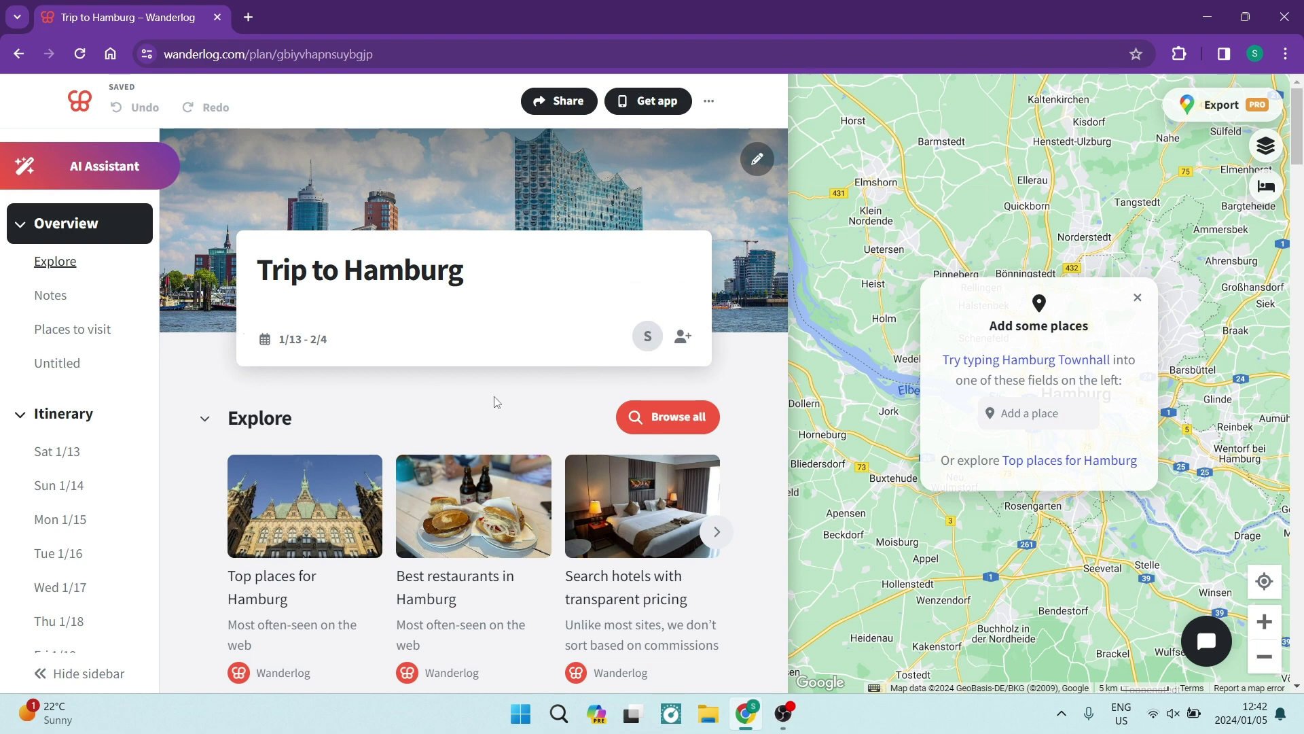
scroll(491, 363, "down", 2)
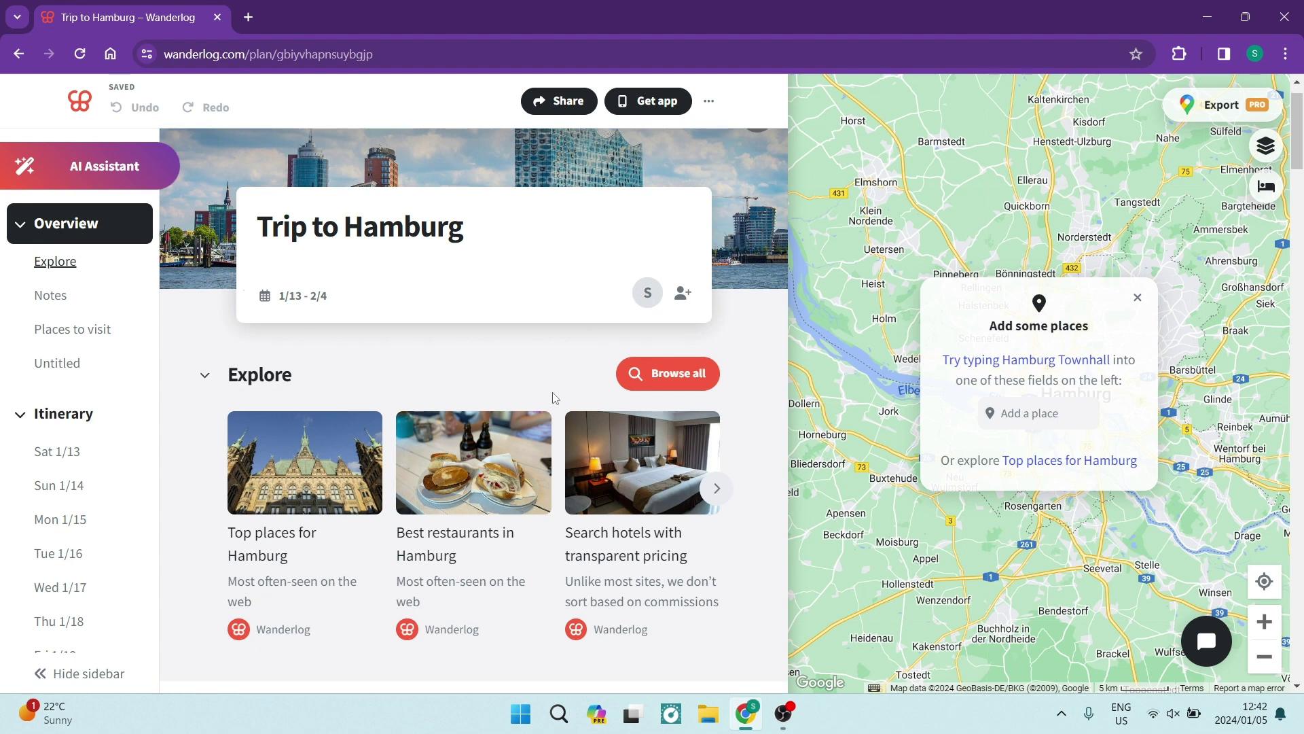
scroll(510, 377, "down", 2)
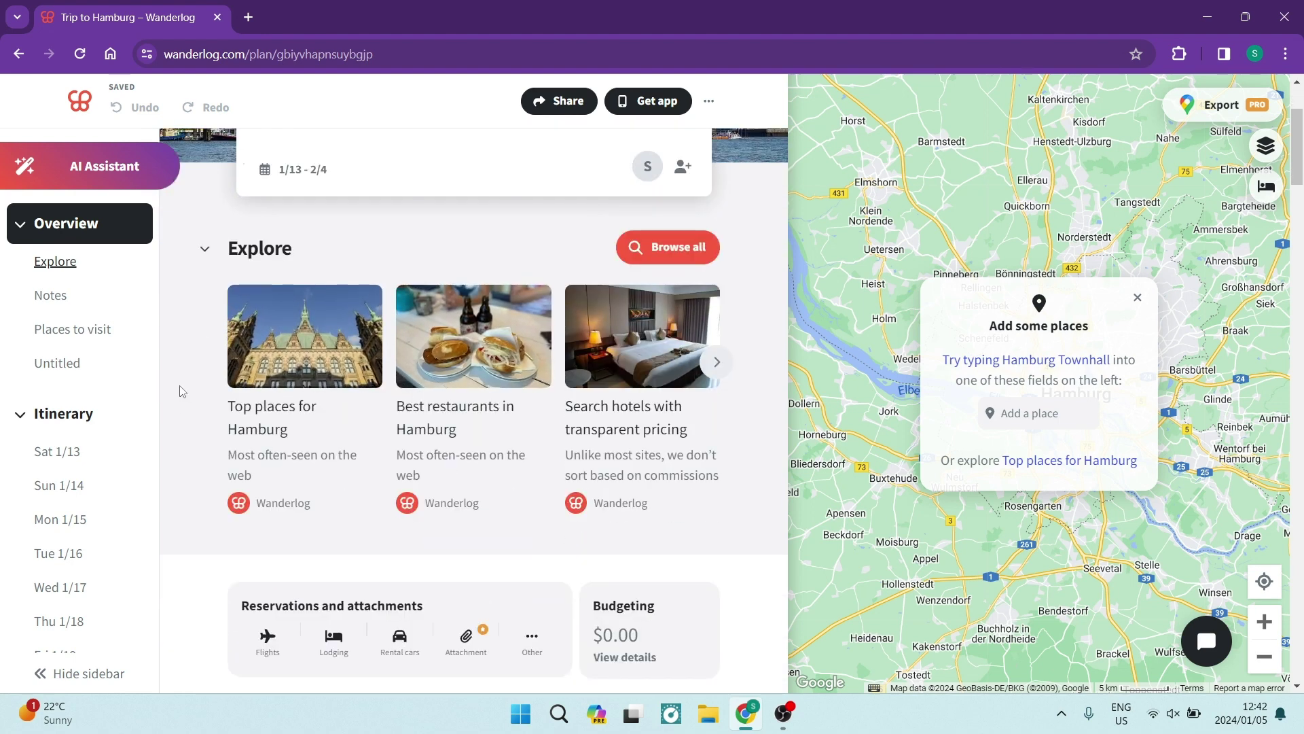
scroll(181, 390, "down", 2)
scroll(184, 409, "down", 1)
scroll(193, 428, "down", 1)
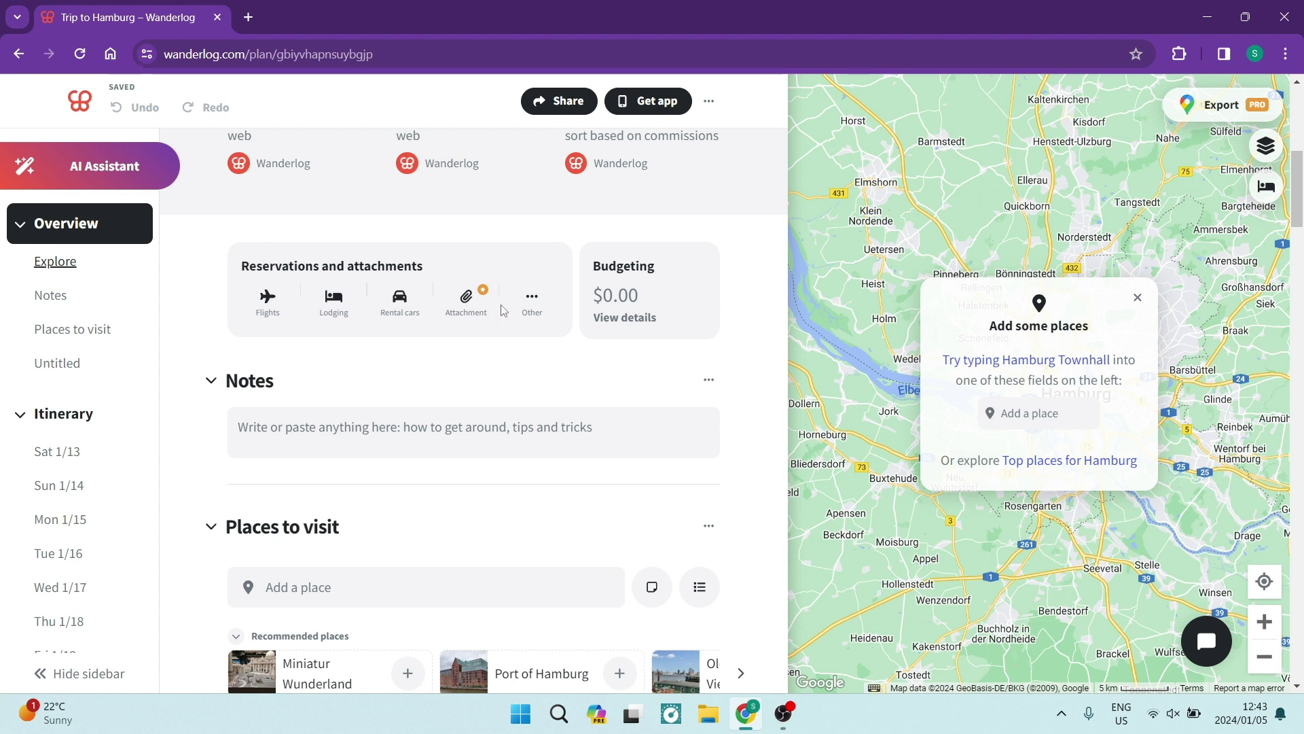
left_click(533, 301)
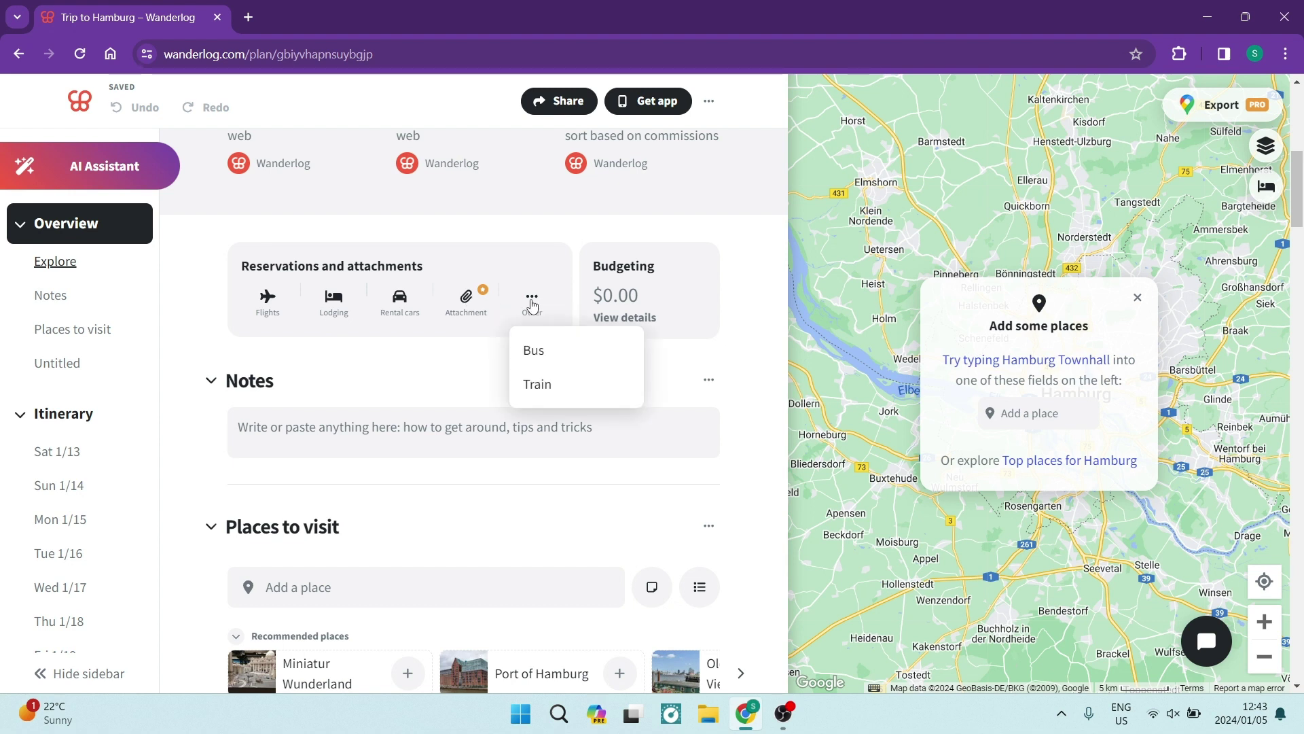
mouse_move(249, 380)
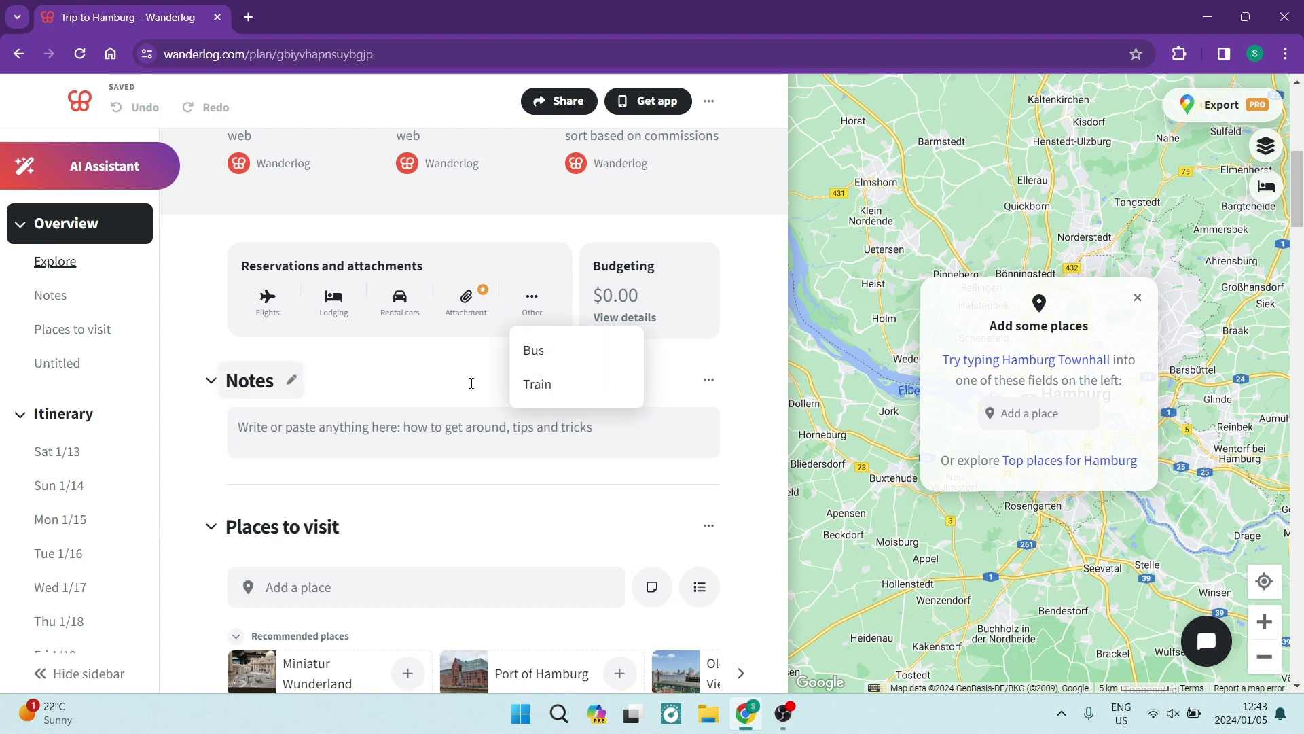
left_click(471, 384)
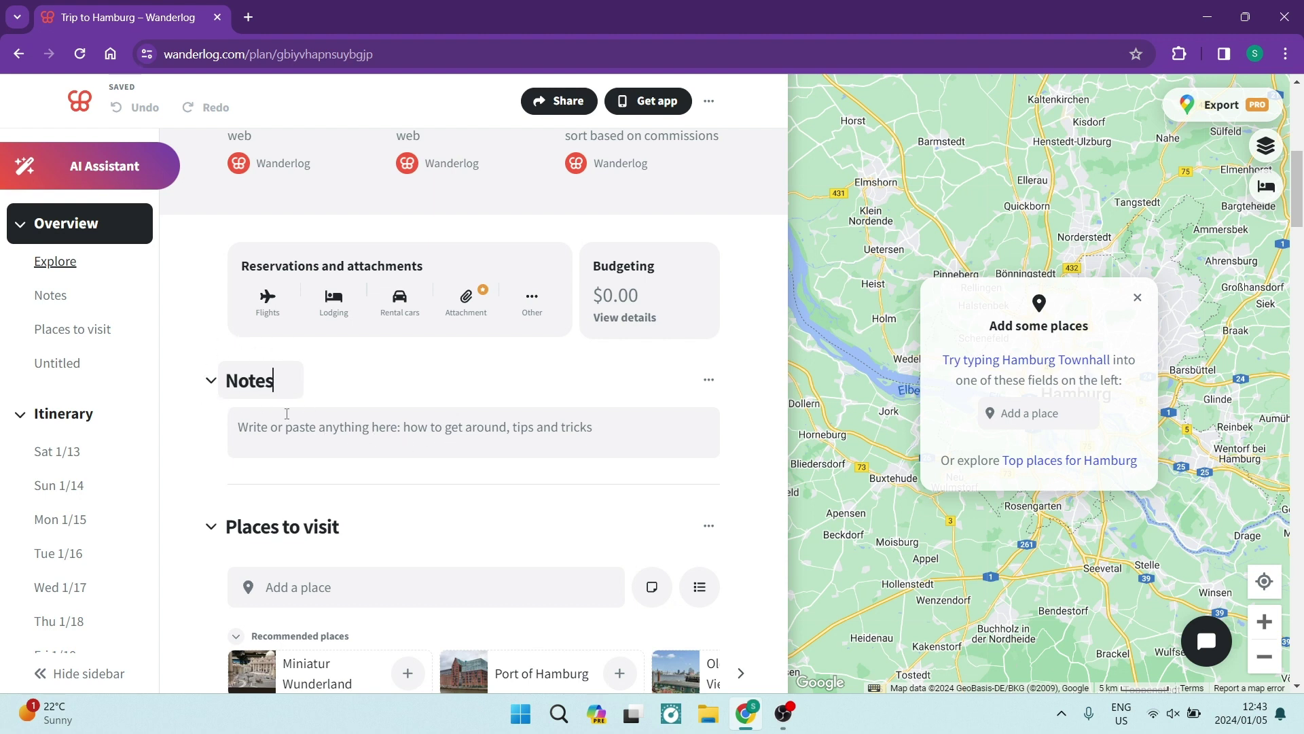
scroll(390, 417, "down", 3)
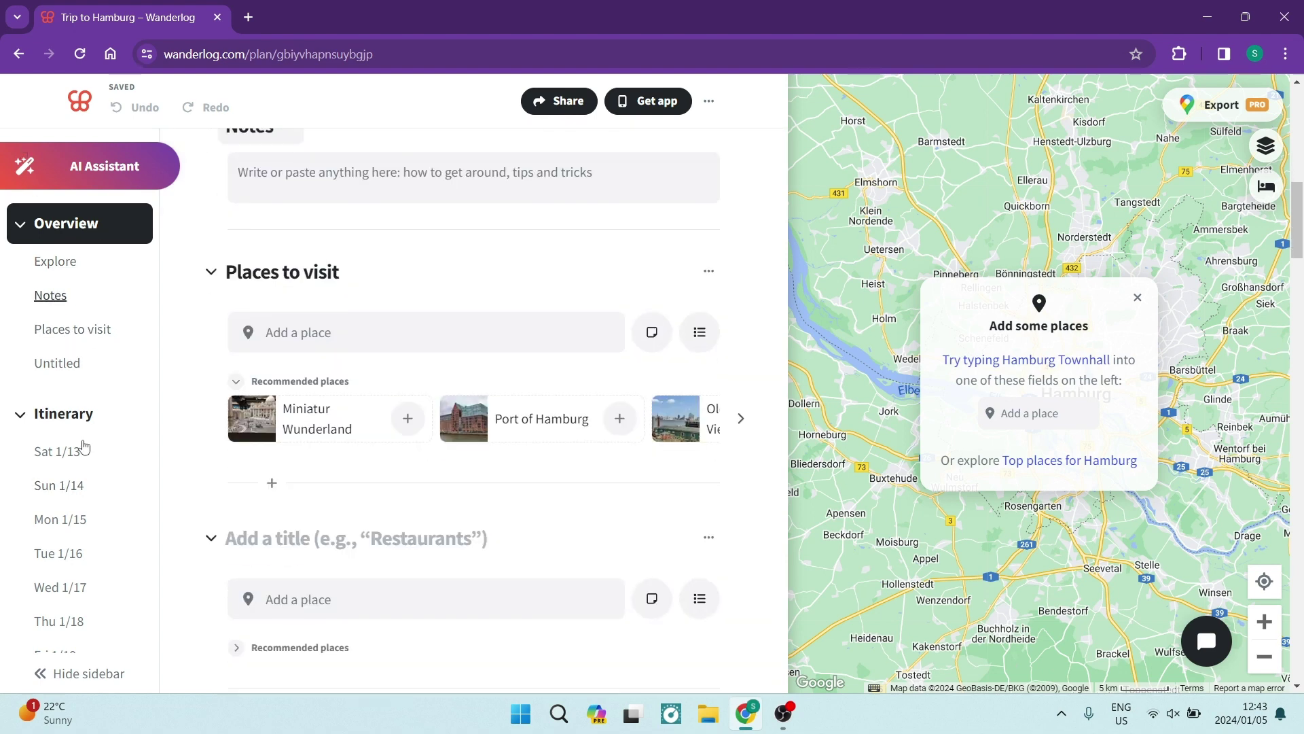
left_click(61, 330)
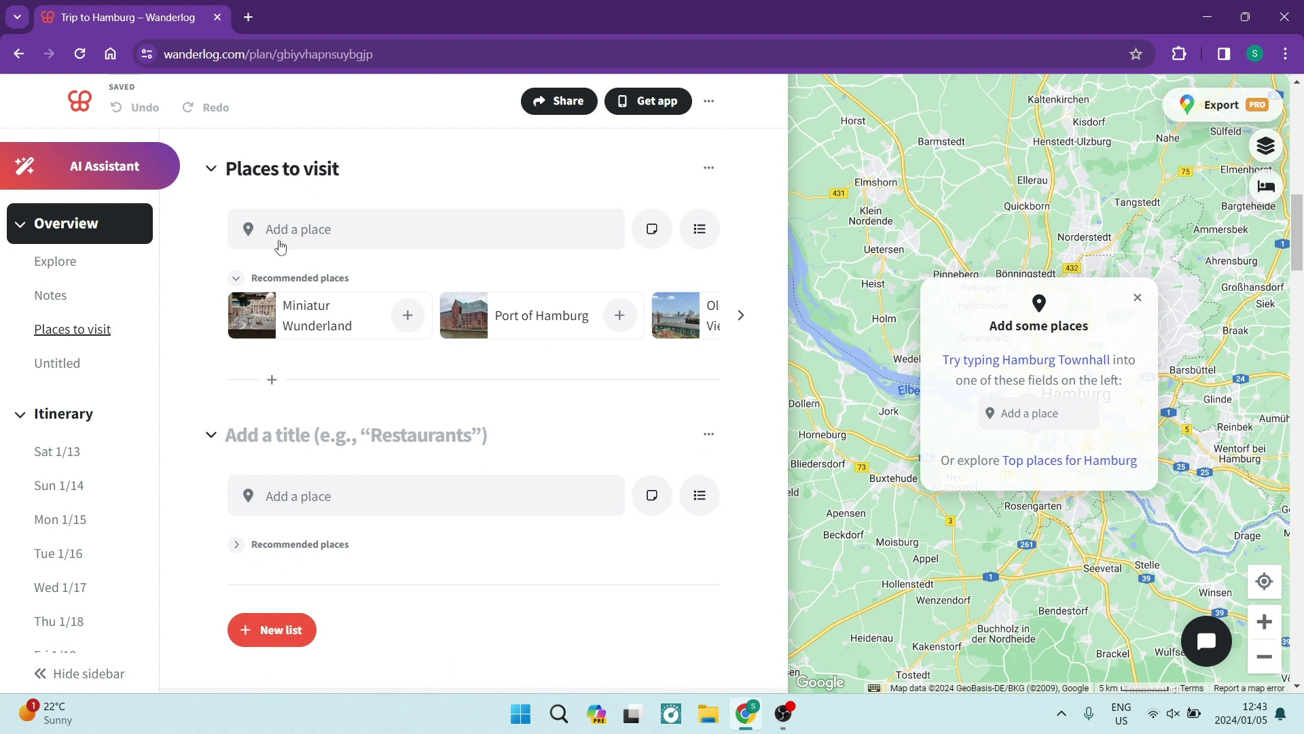
left_click(385, 228)
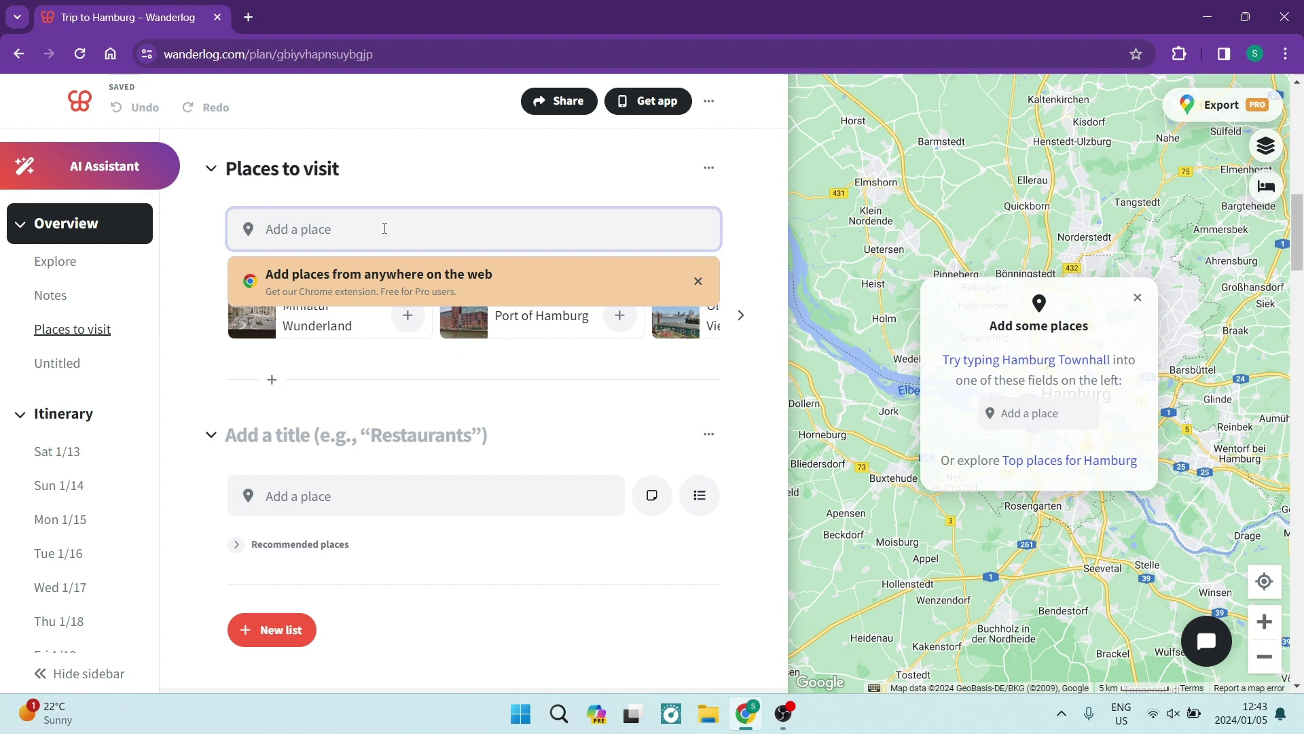
type("burge")
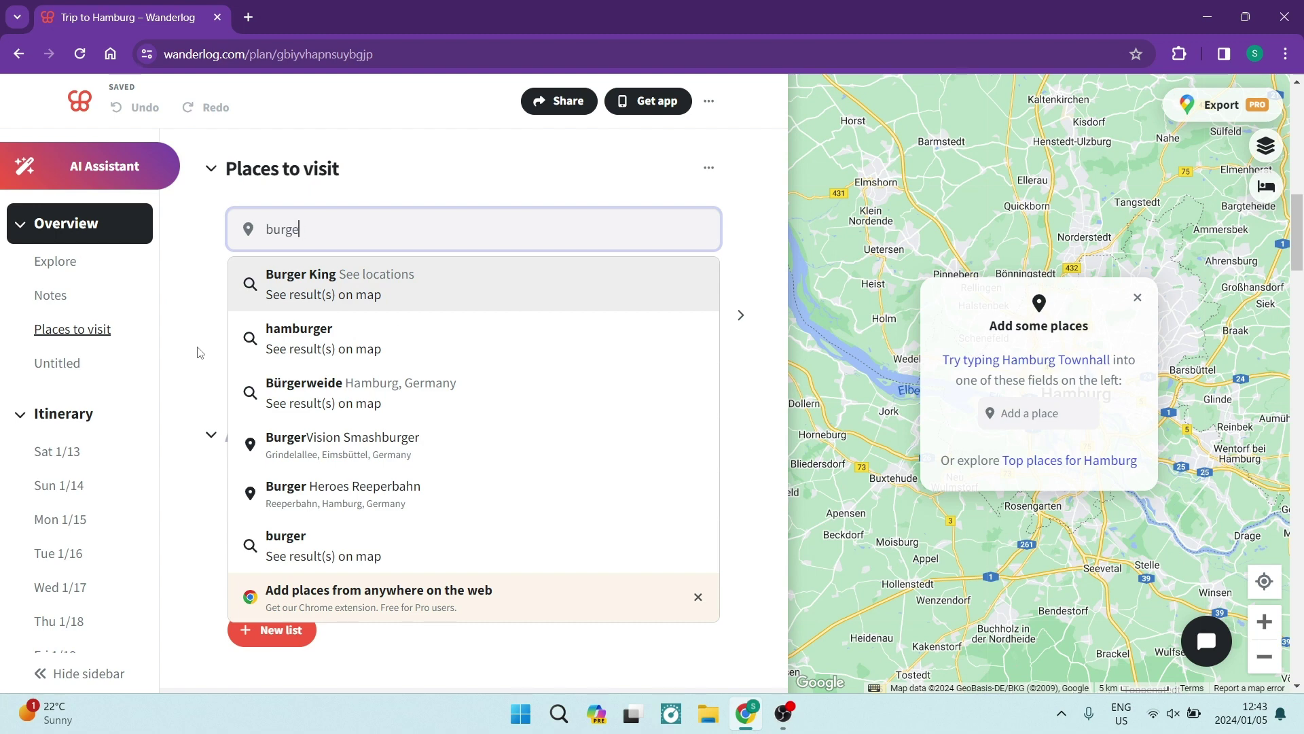
key("BackSpace")
key("BackSpace")
key("BackSpace")
key("BackSpace")
key("BackSpace")
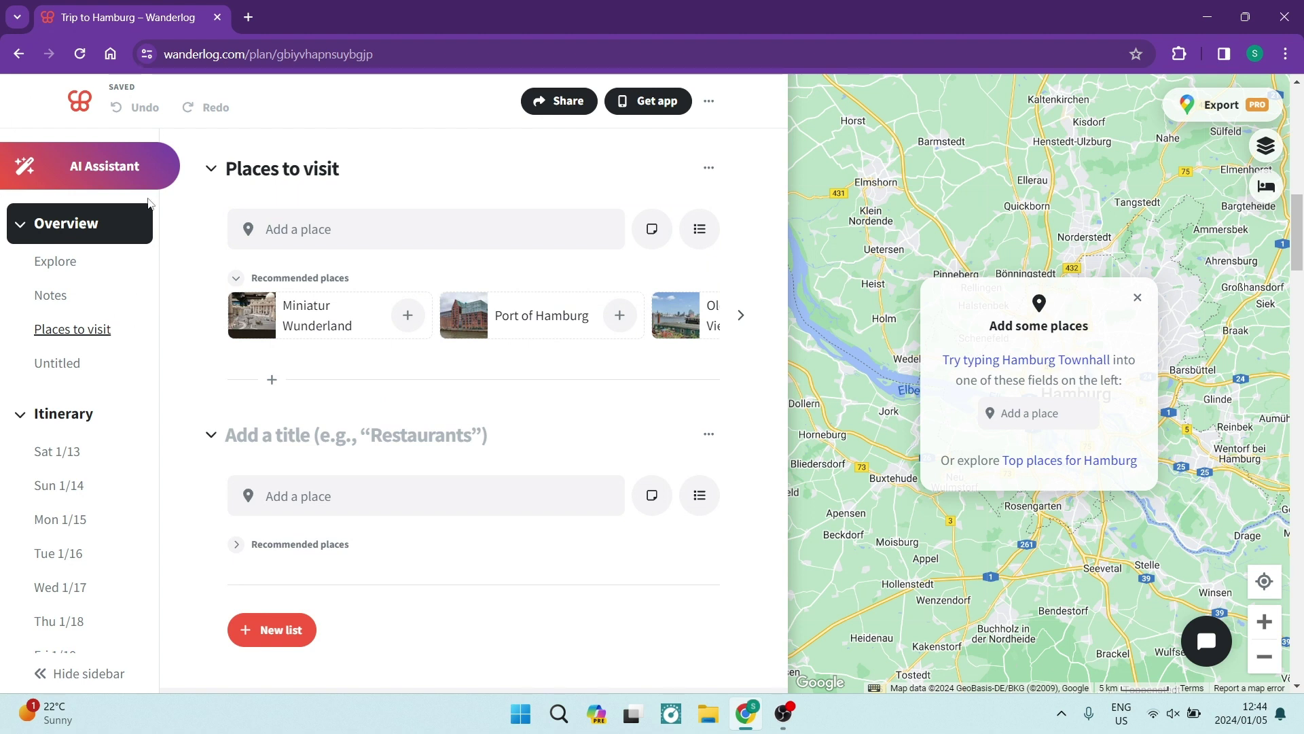
Step: Ask the AI Assistant for Hamburg's best hamburger, getting Jim Block
left_click(85, 170)
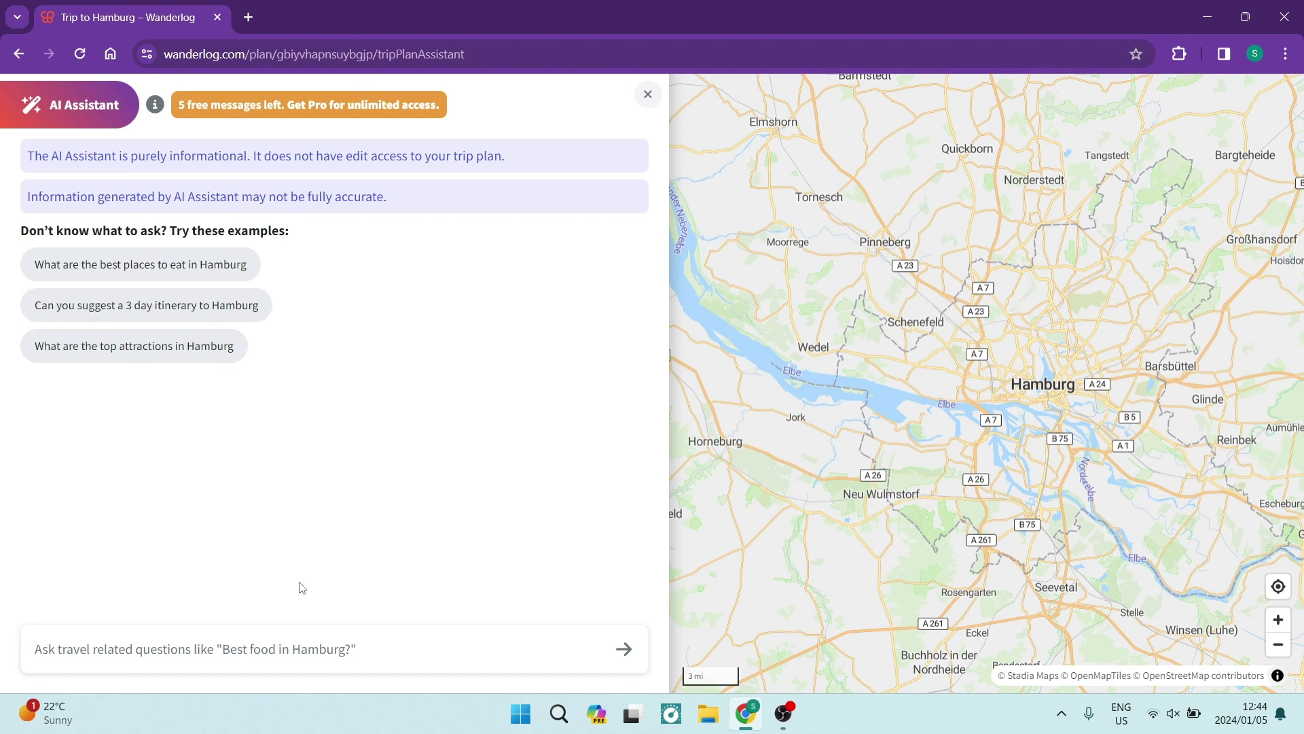
type("Where is the best hamburger in Hamburg?")
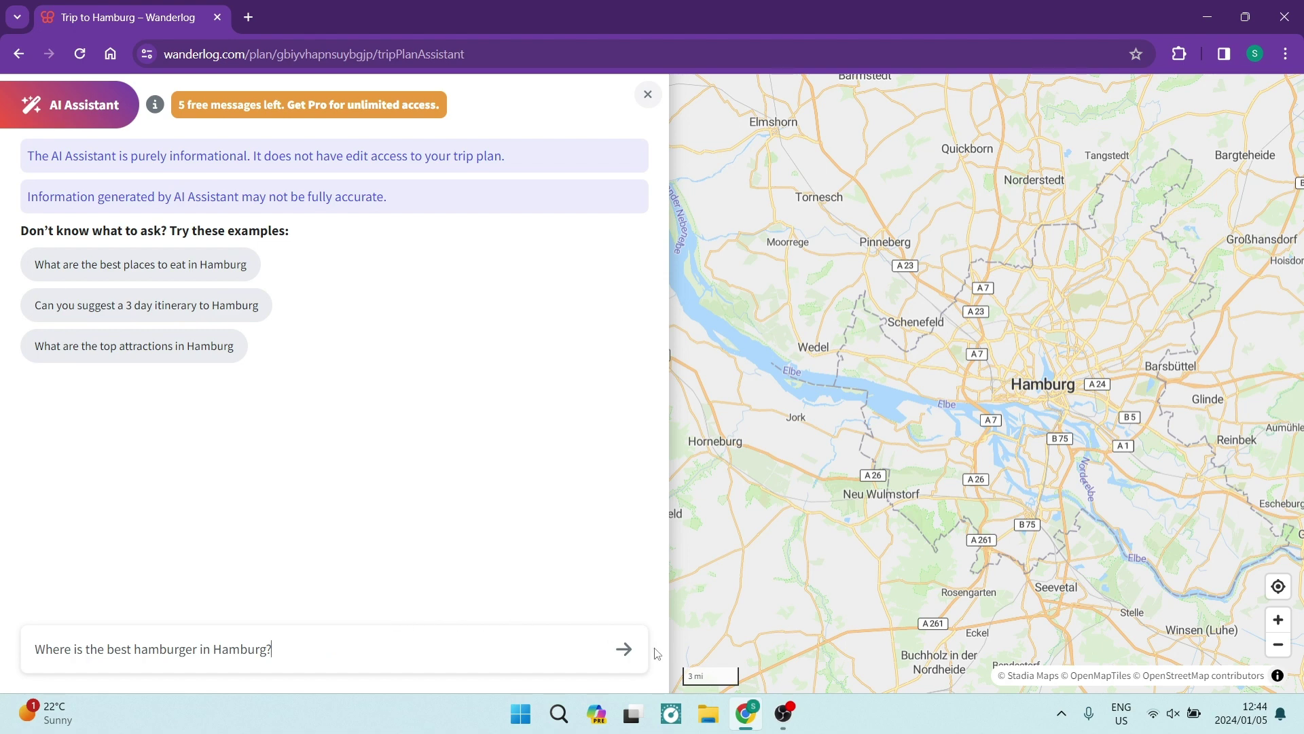
left_click(624, 649)
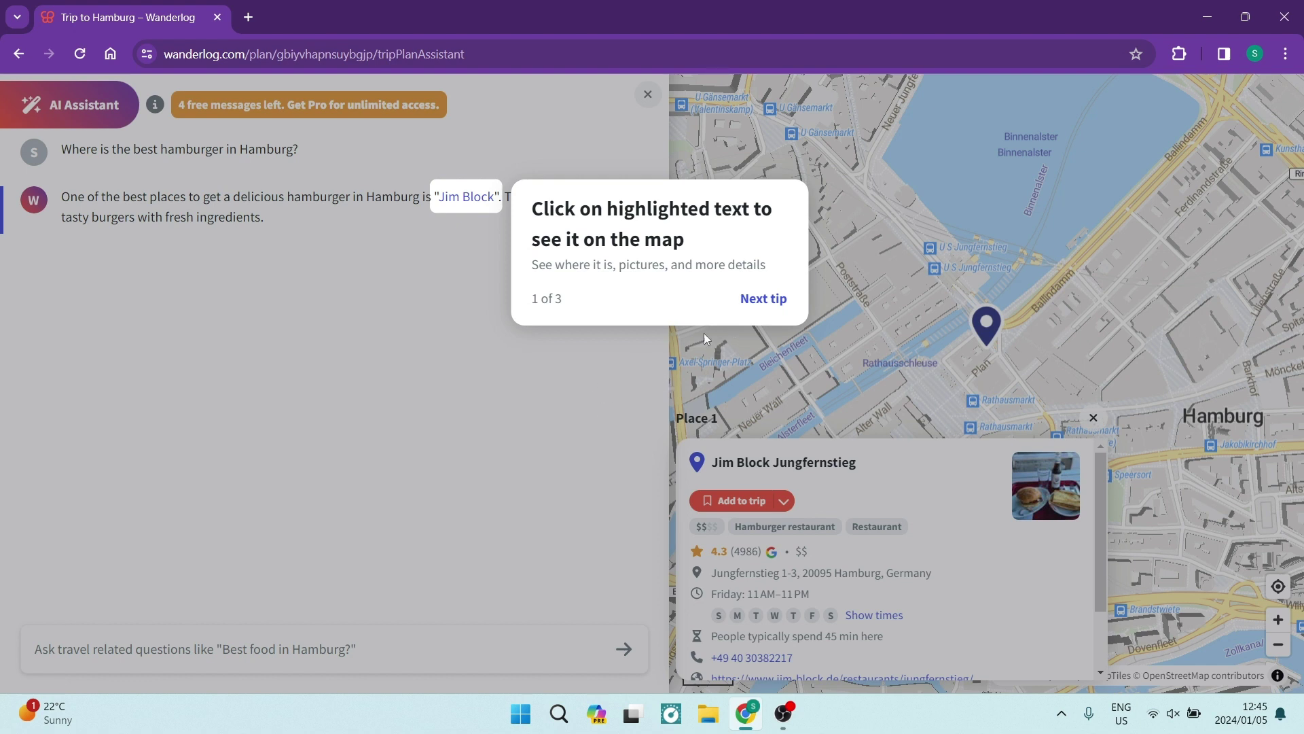
Step: Dismiss the tips, the Jim Block Jungfernstieg card, and the AI Assistant panel
left_click(761, 299)
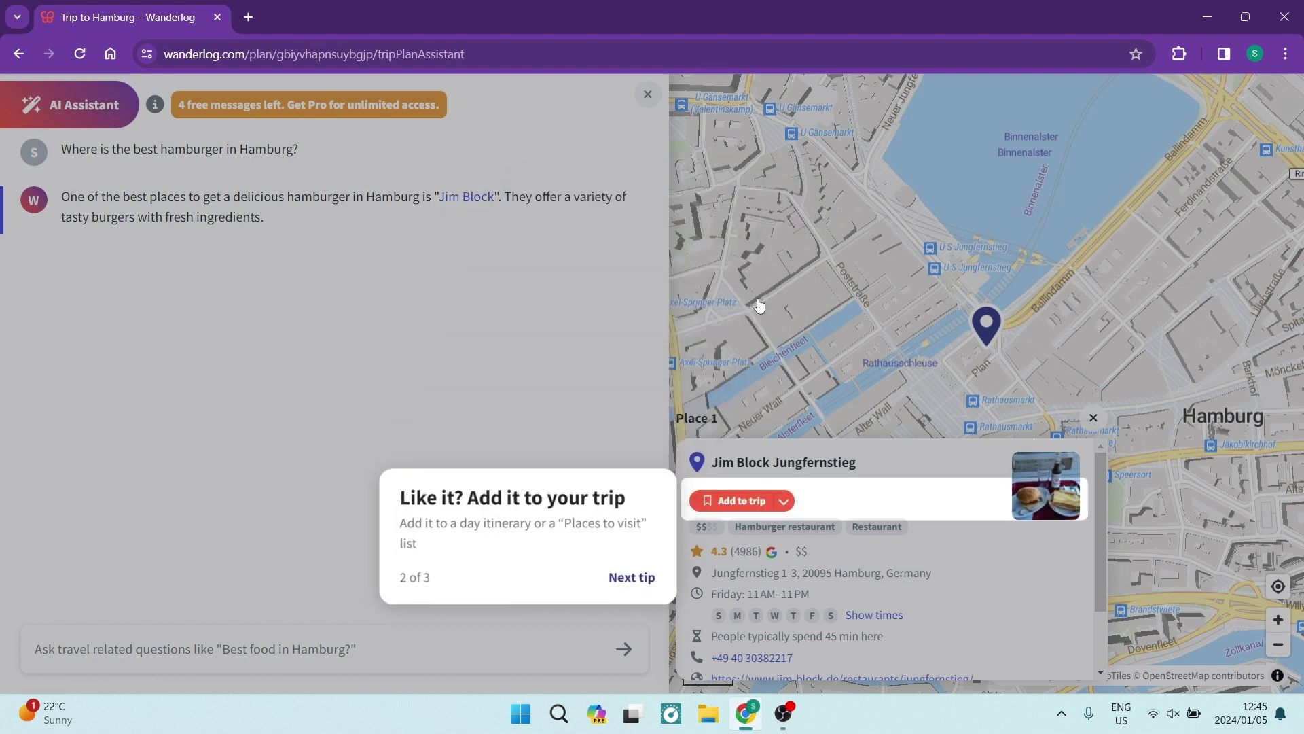
left_click(626, 578)
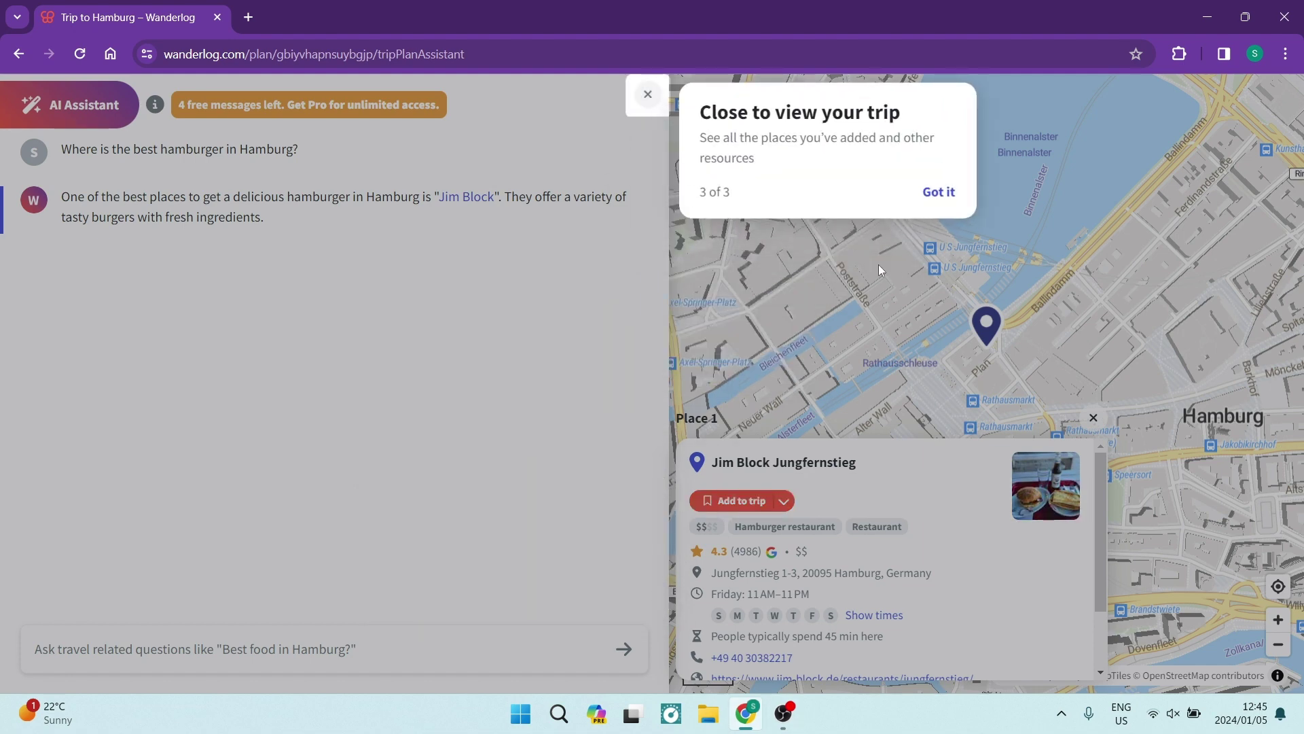
left_click(936, 191)
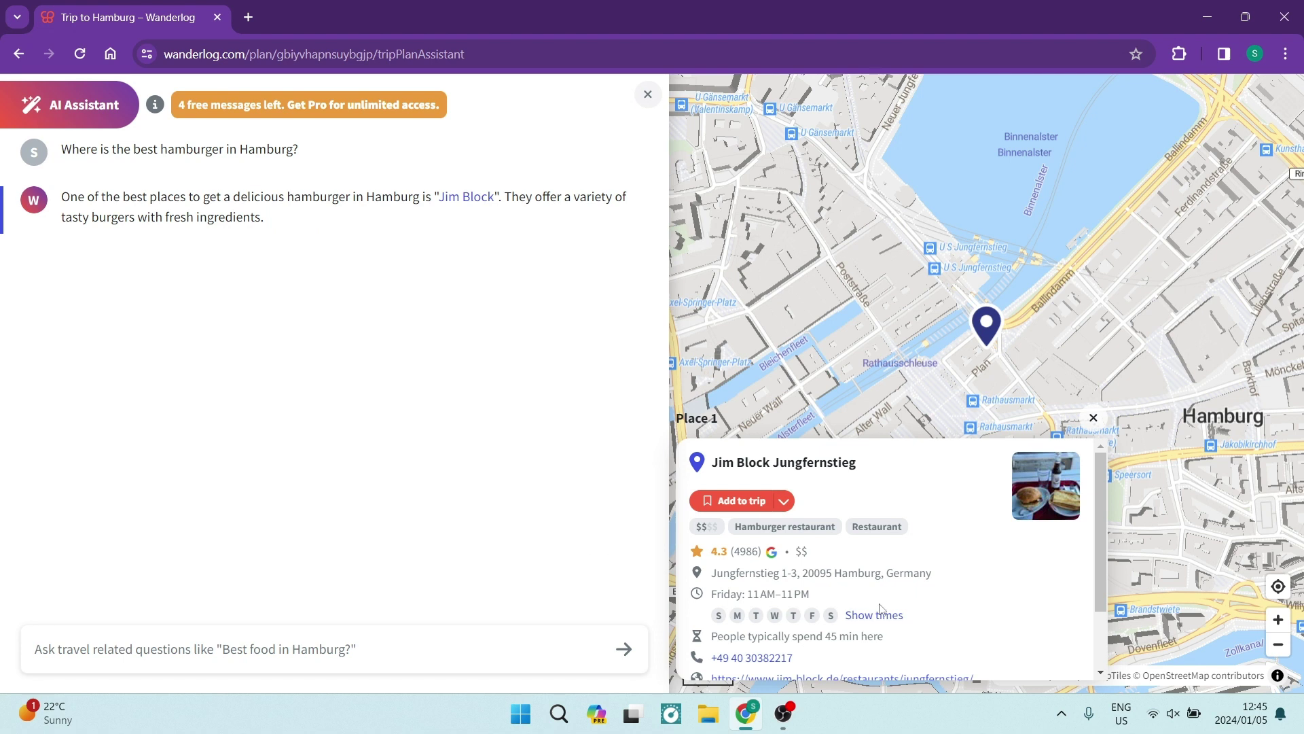
scroll(882, 608, "down", 3)
scroll(882, 609, "up", 3)
left_click(1093, 418)
left_click(648, 94)
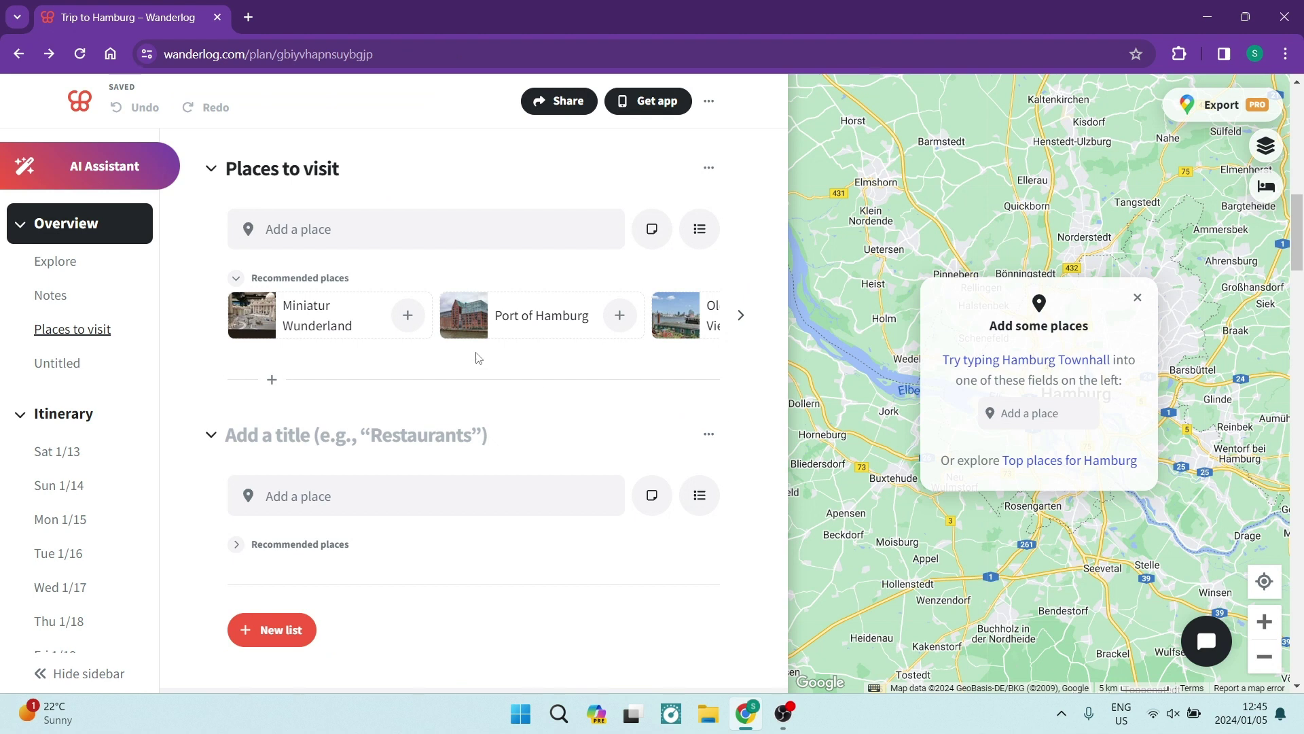
Step: Leave the Add a place field empty and bring the Sunday–Wednesday itinerary into view
left_click(335, 496)
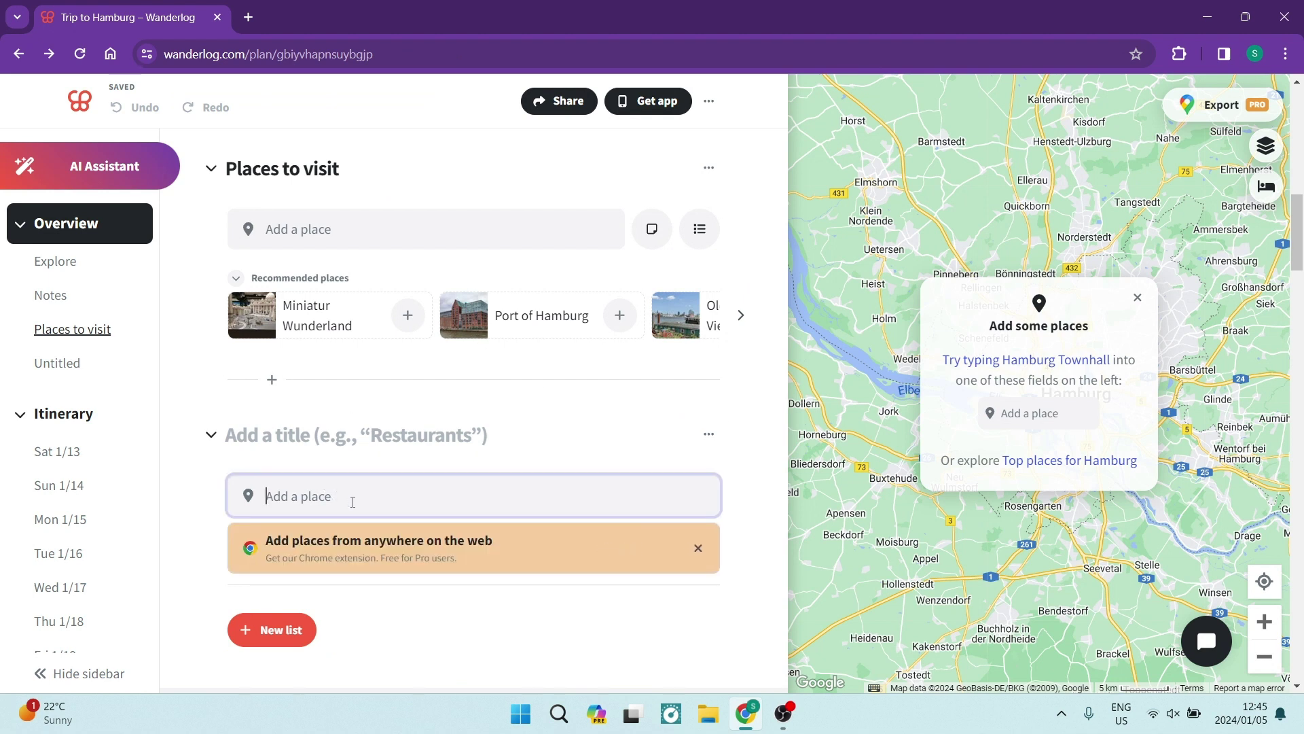
left_click(192, 512)
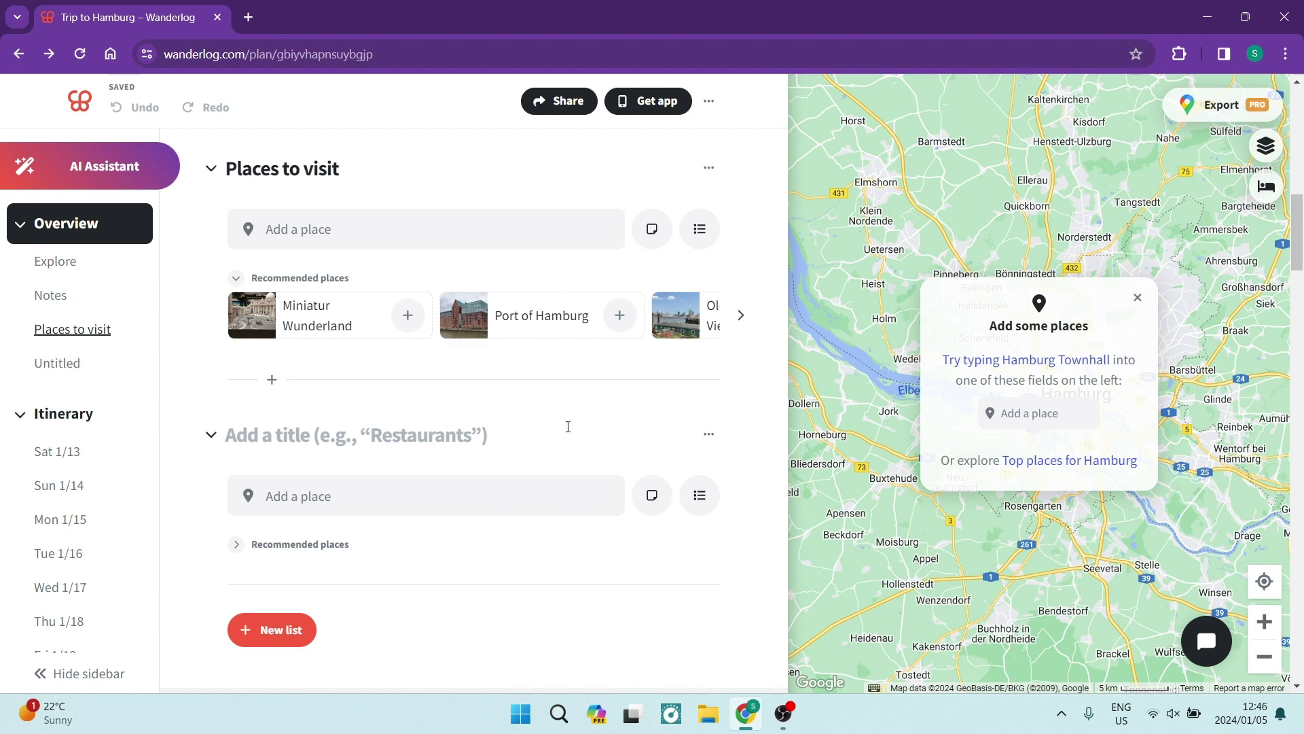
scroll(464, 496, "down", 4)
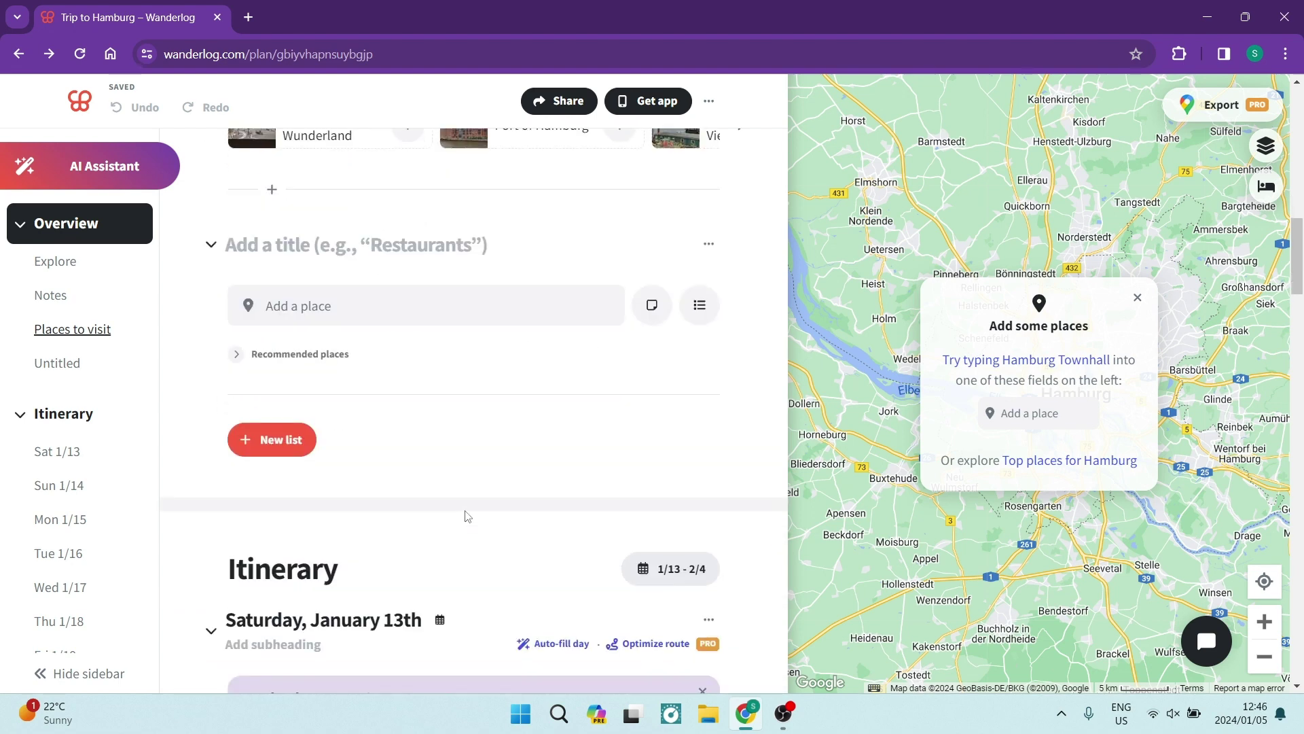
scroll(464, 497, "down", 3)
scroll(448, 427, "down", 2)
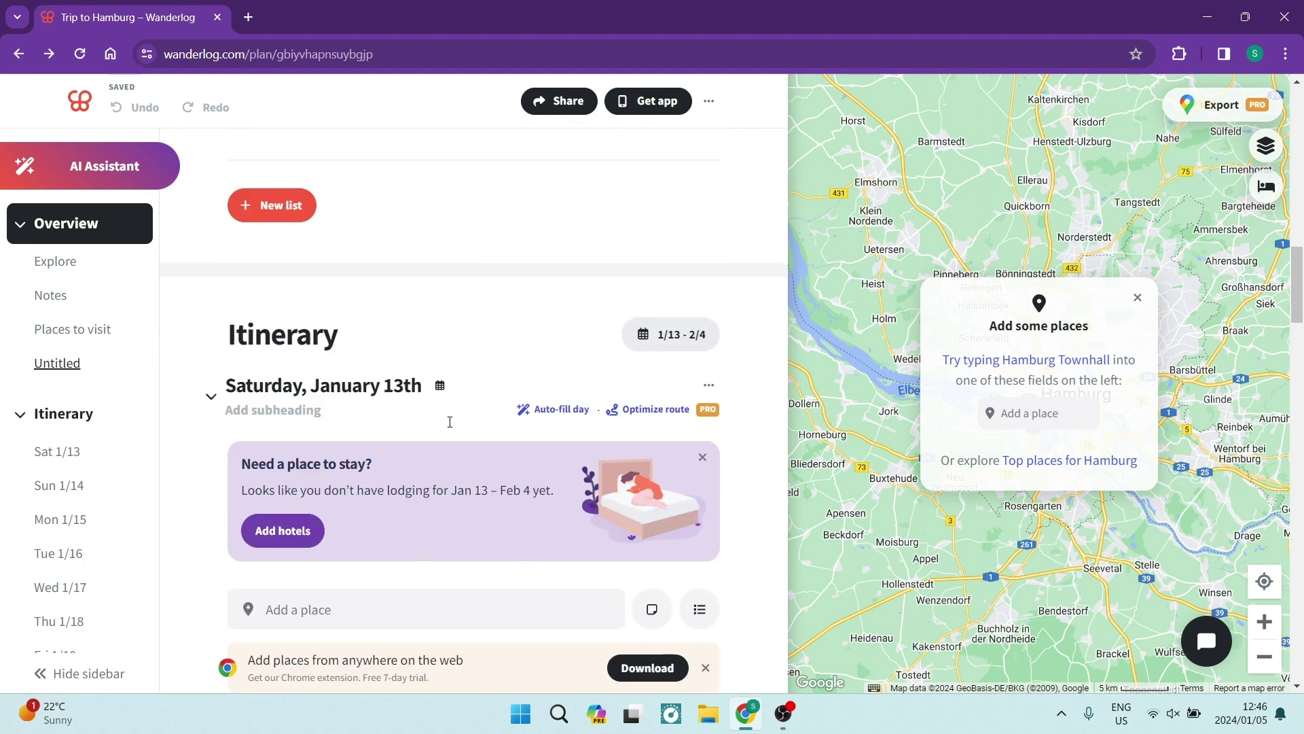
scroll(446, 458, "down", 5)
scroll(444, 464, "down", 3)
scroll(444, 464, "down", 2)
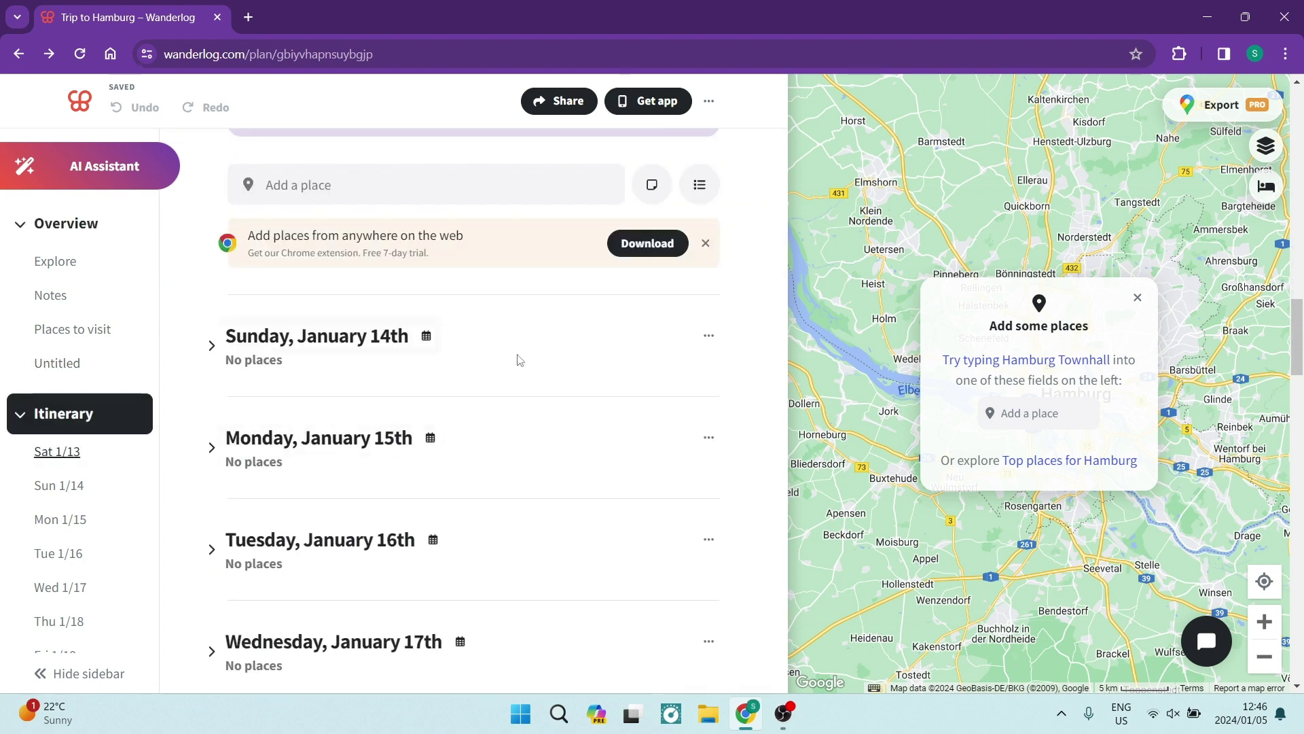
Step: Change the trip dates to the single day Sunday, January 14
left_click(709, 336)
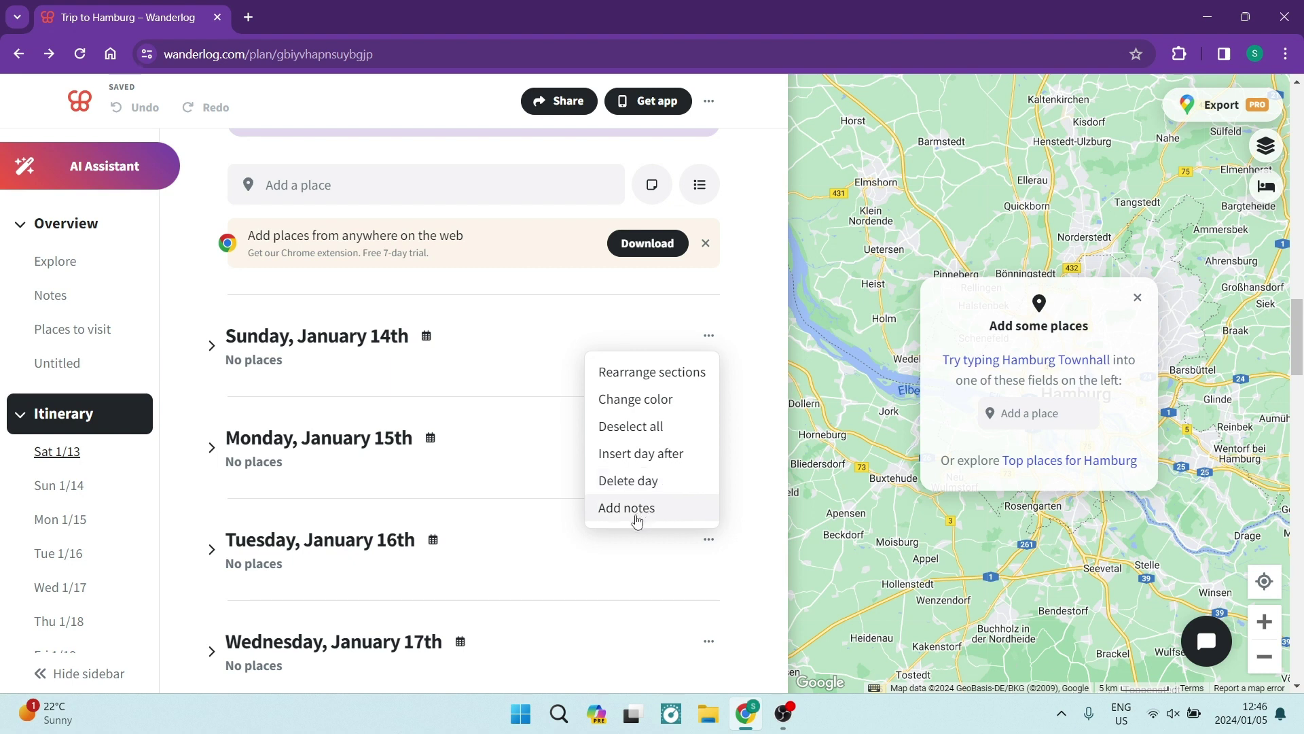
left_click(464, 372)
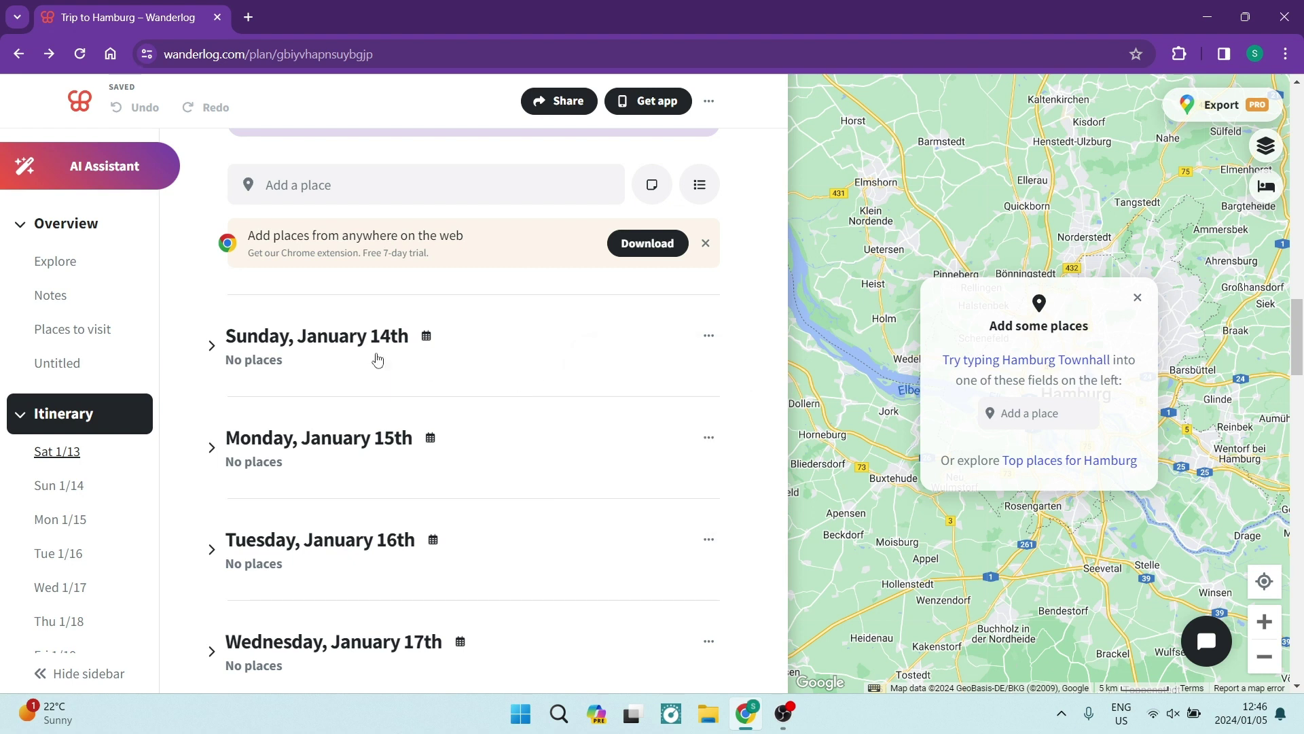
left_click(371, 337)
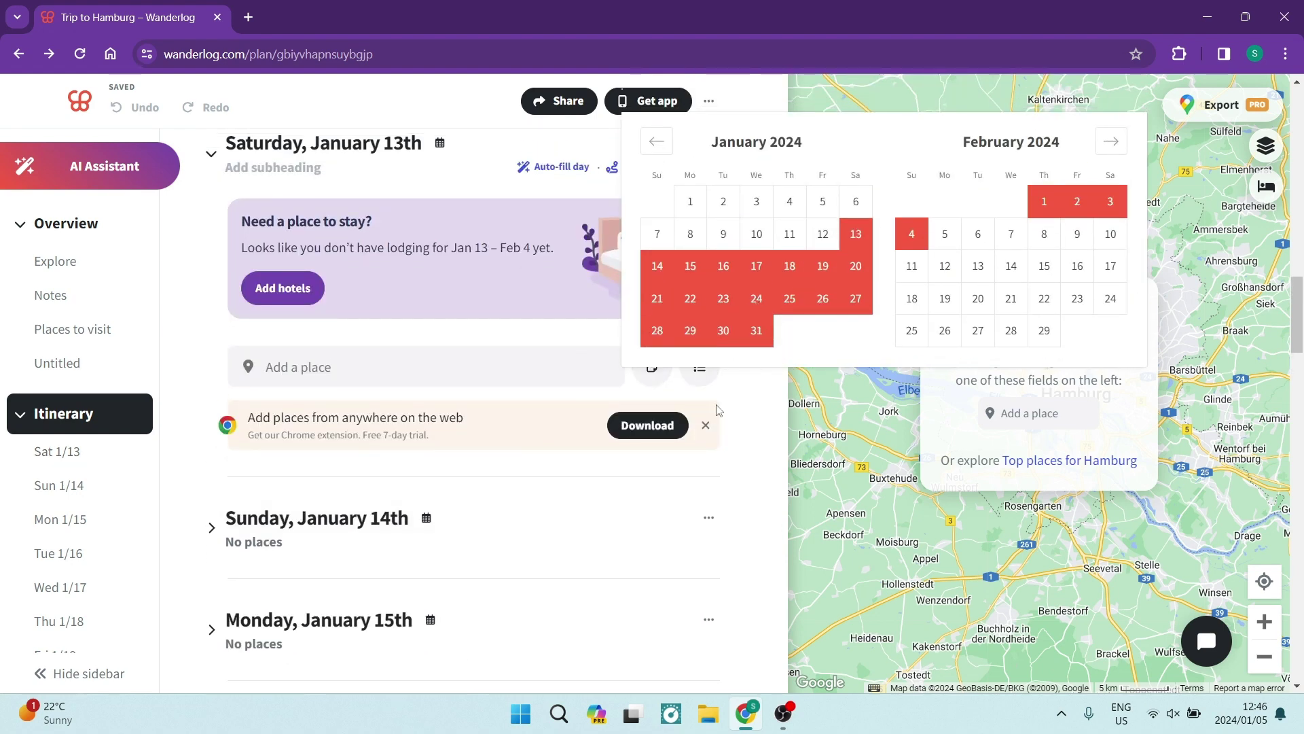
left_click(912, 234)
left_click(660, 270)
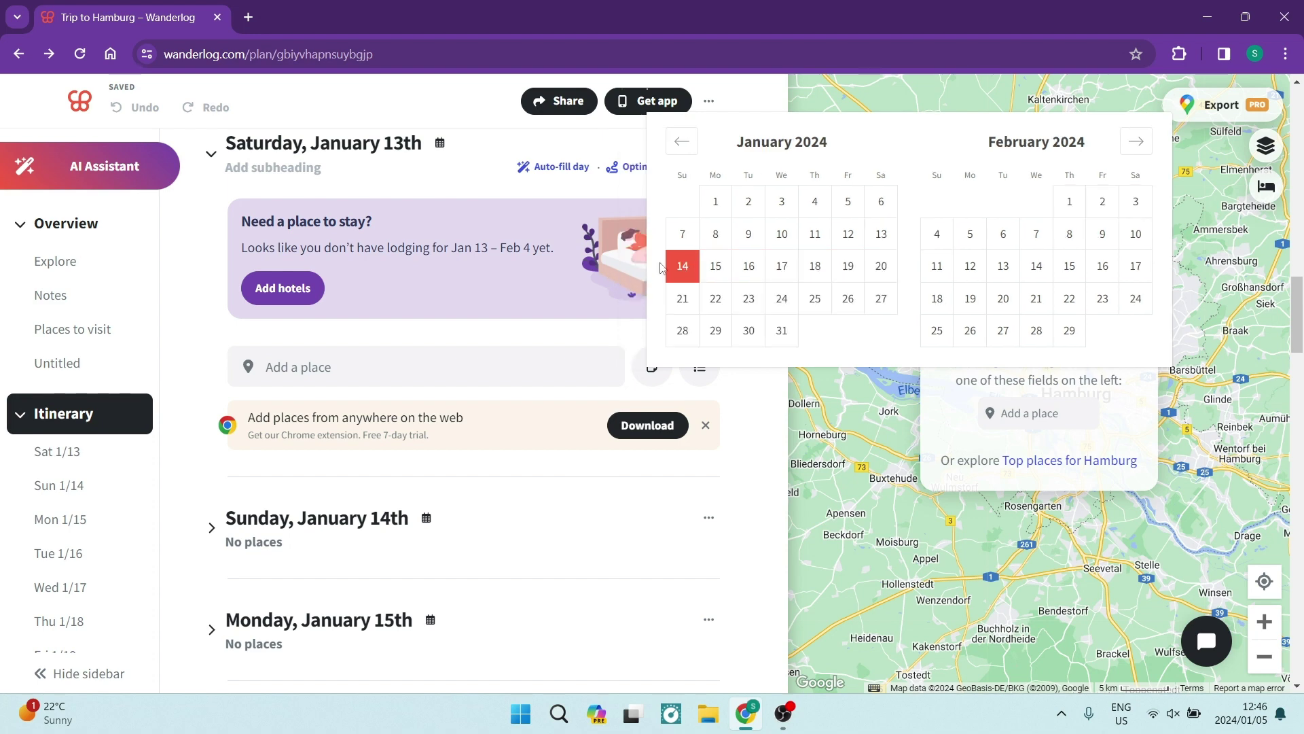
left_click(660, 269)
scroll(689, 451, "up", 1)
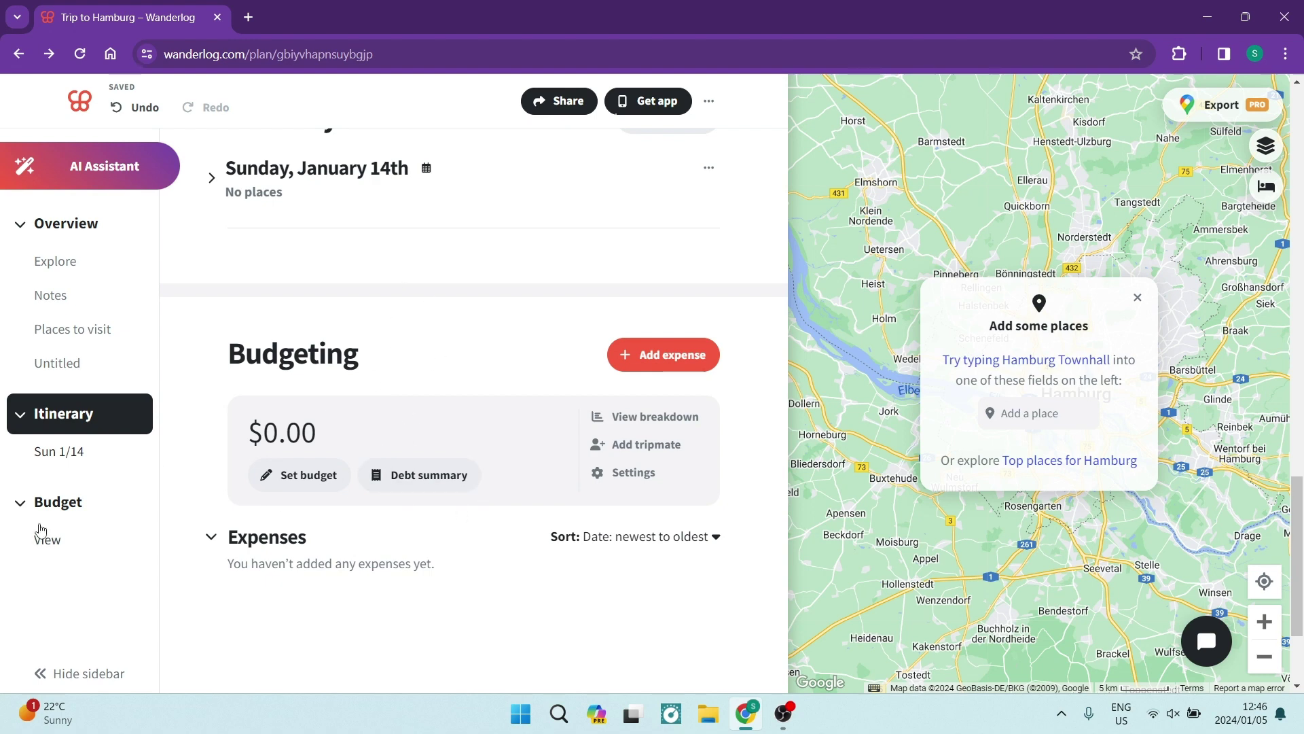
Step: Go to the Budget section and open its Expense settings
left_click(64, 502)
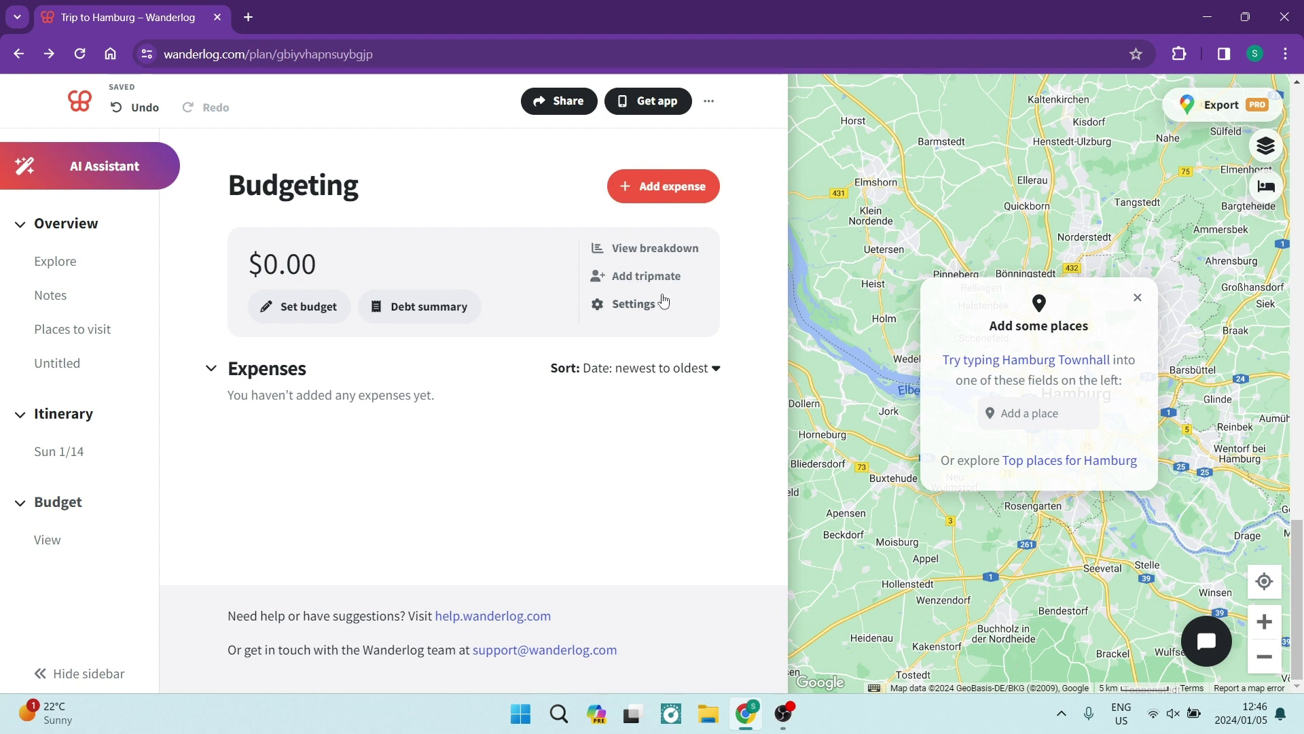
left_click(618, 307)
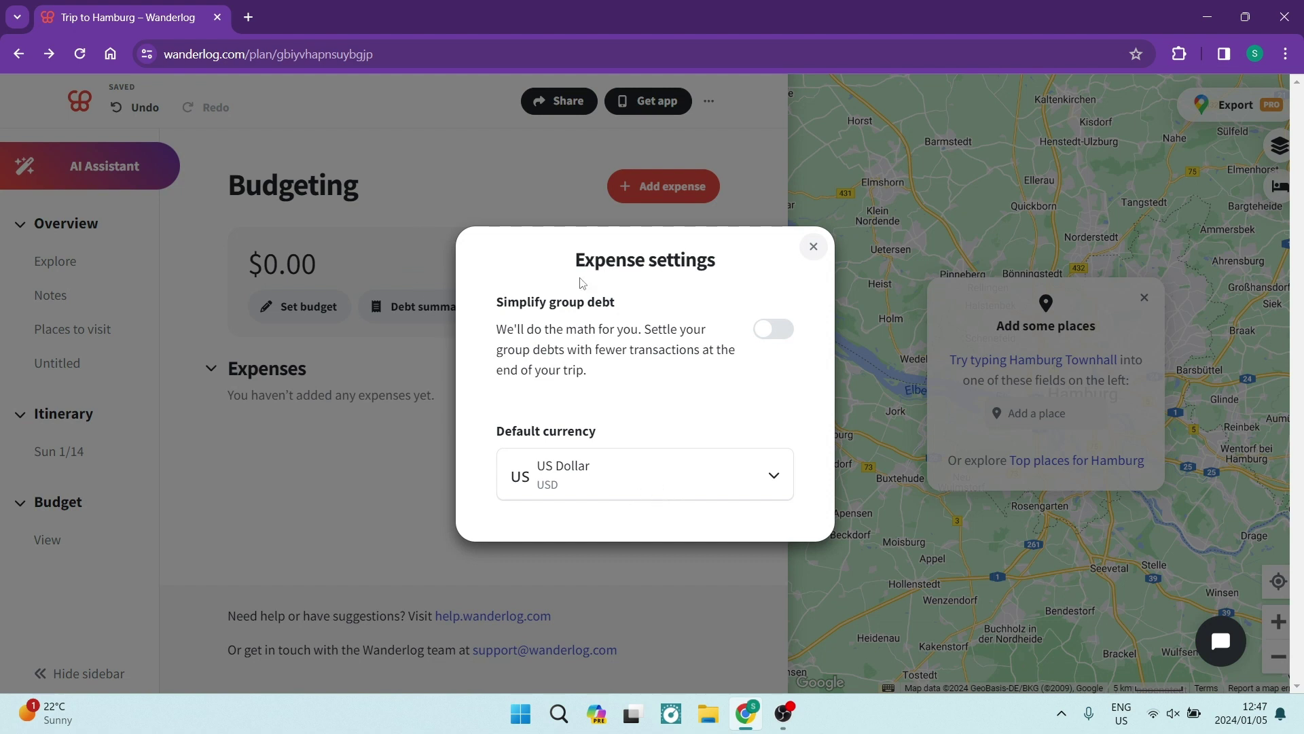
Step: Enable the Simplify group debt toggle and close Expense settings
left_click(768, 328)
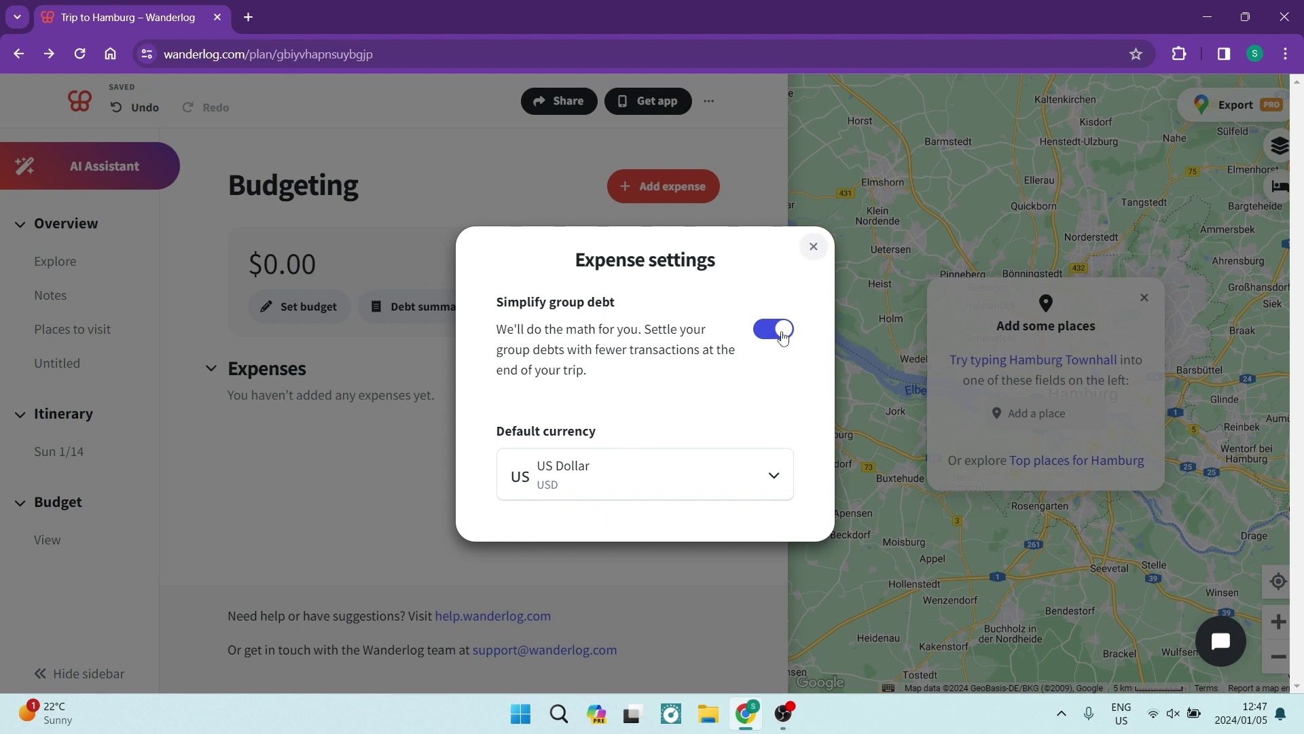
left_click(814, 246)
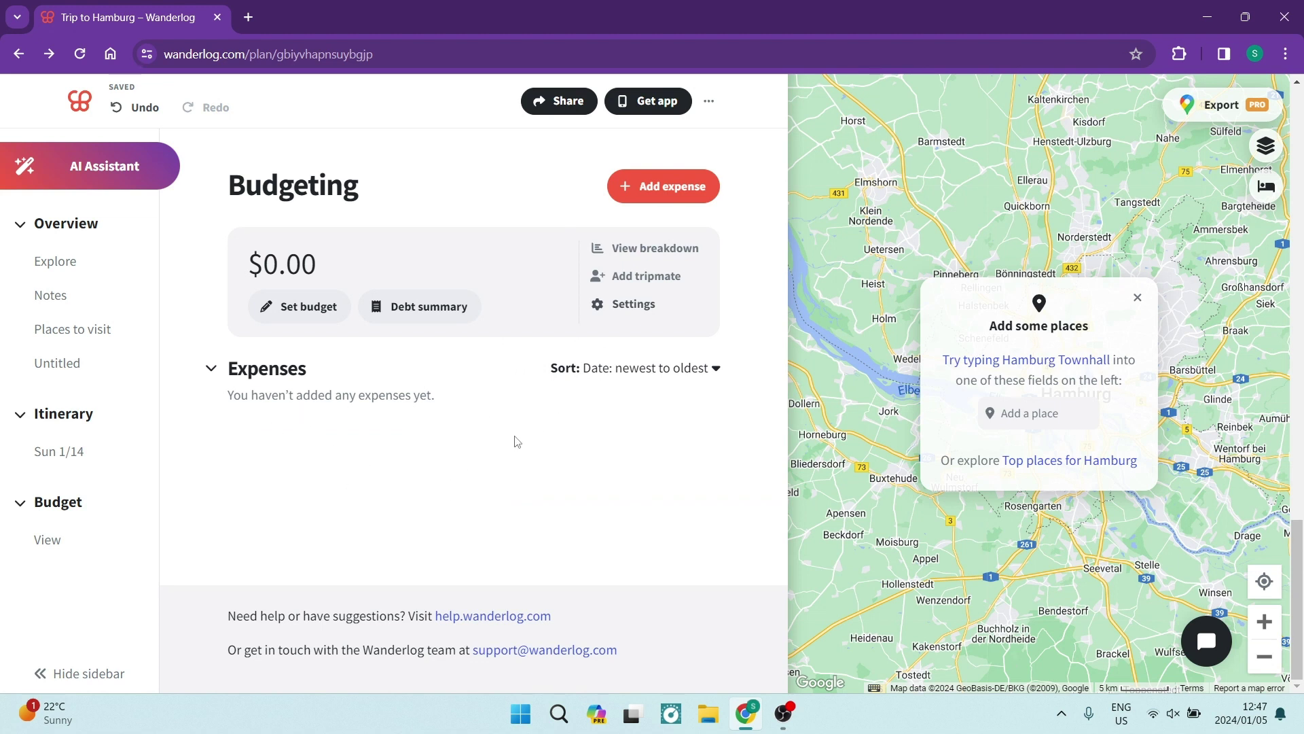
scroll(347, 426, "up", 5)
scroll(346, 426, "up", 5)
scroll(346, 426, "up", 5)
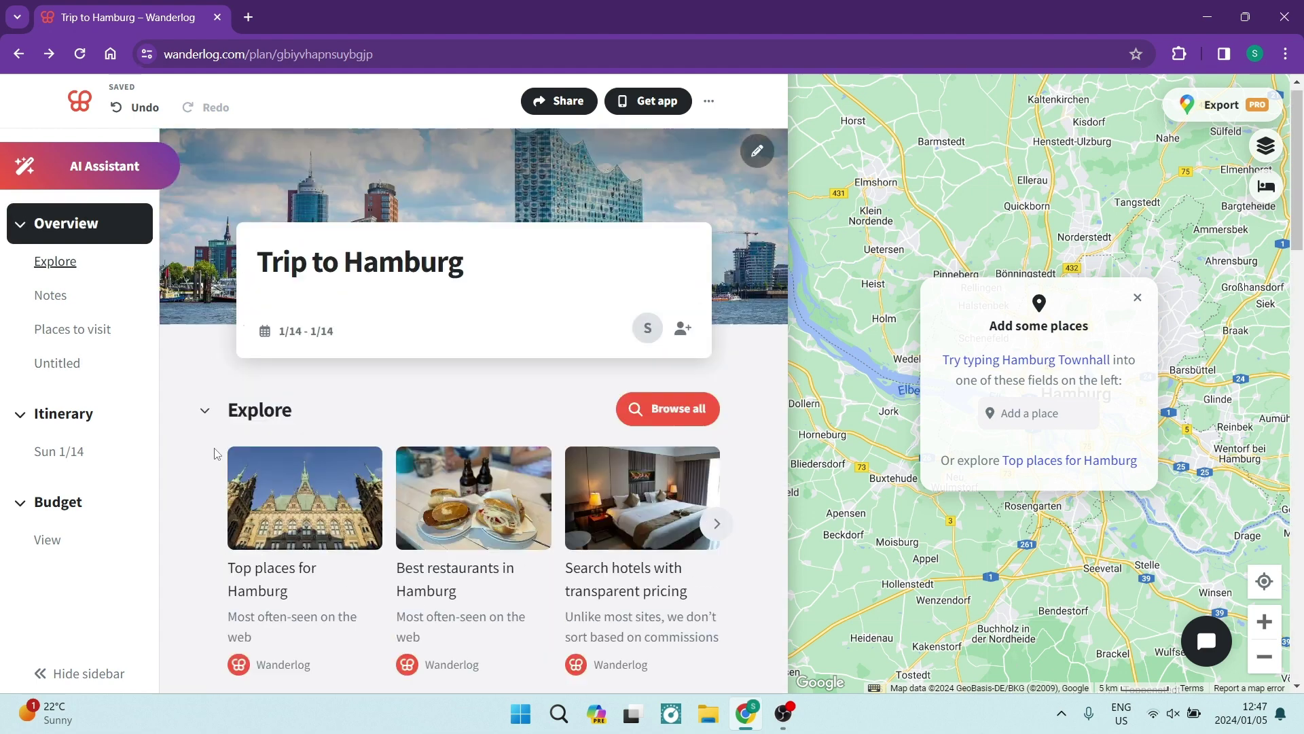
scroll(225, 441, "down", 2)
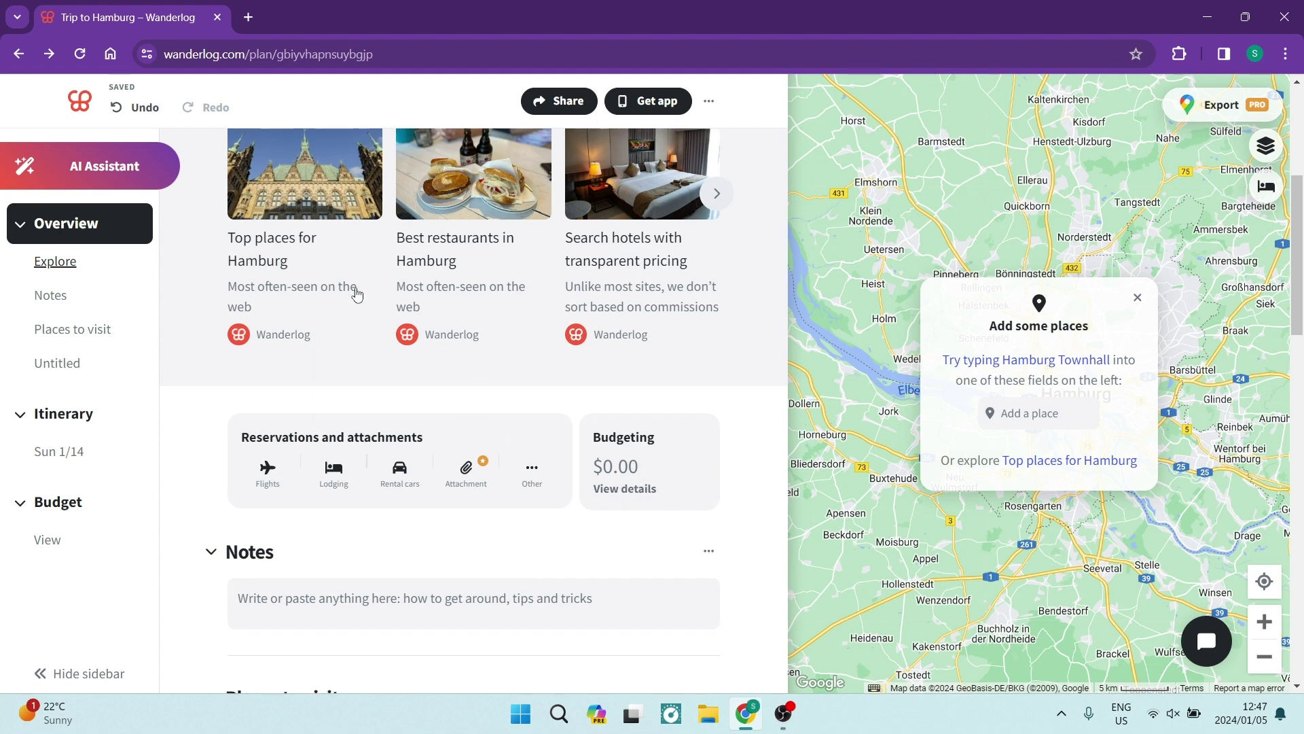
scroll(347, 295, "up", 5)
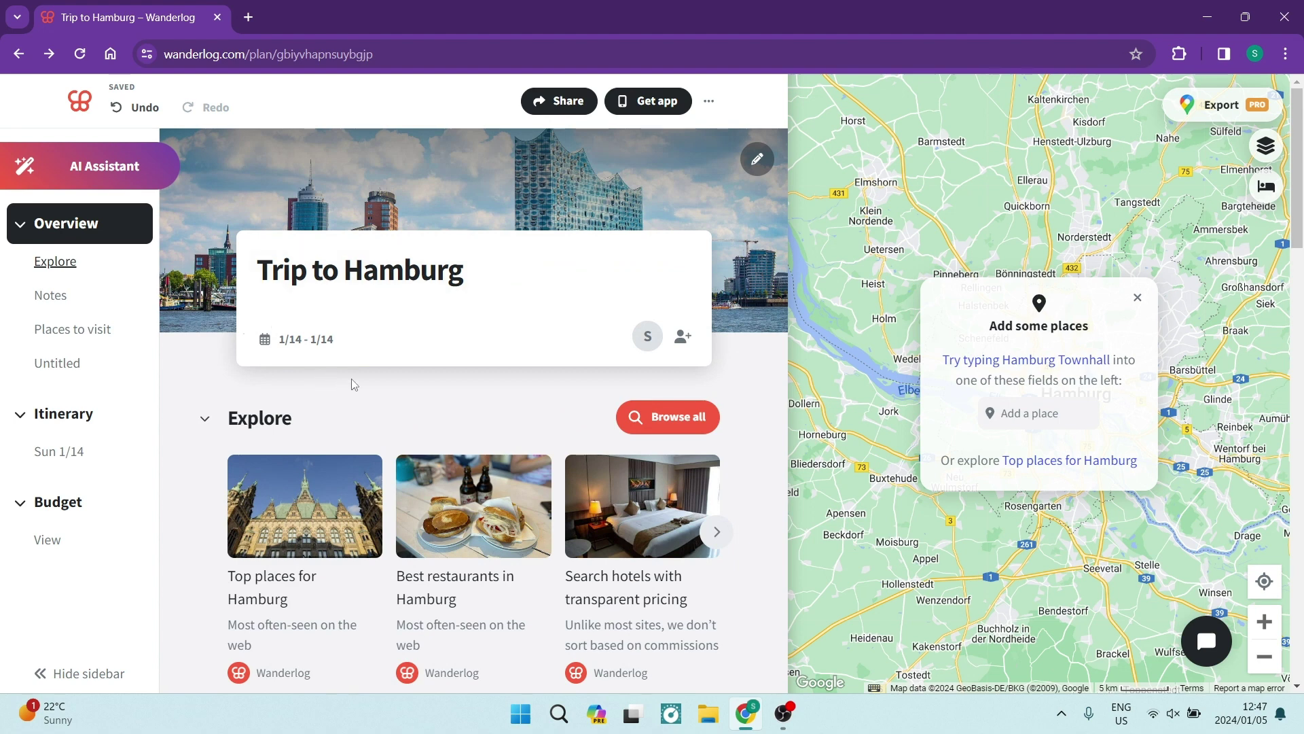